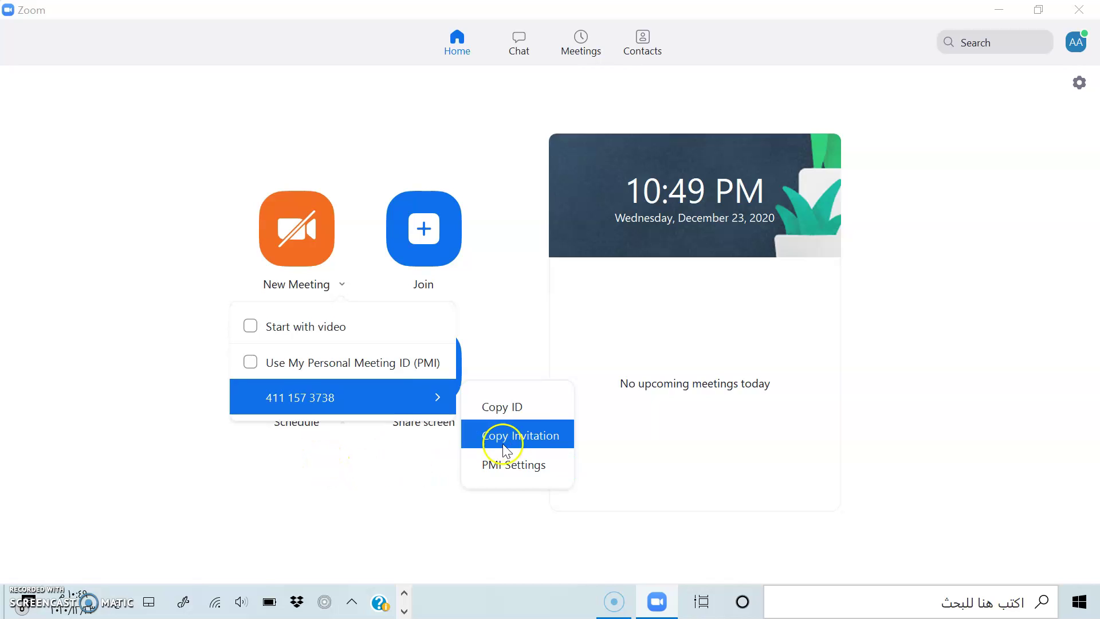
Copy the personal meeting ID invitation from the New Meeting menu
left_click(302, 483)
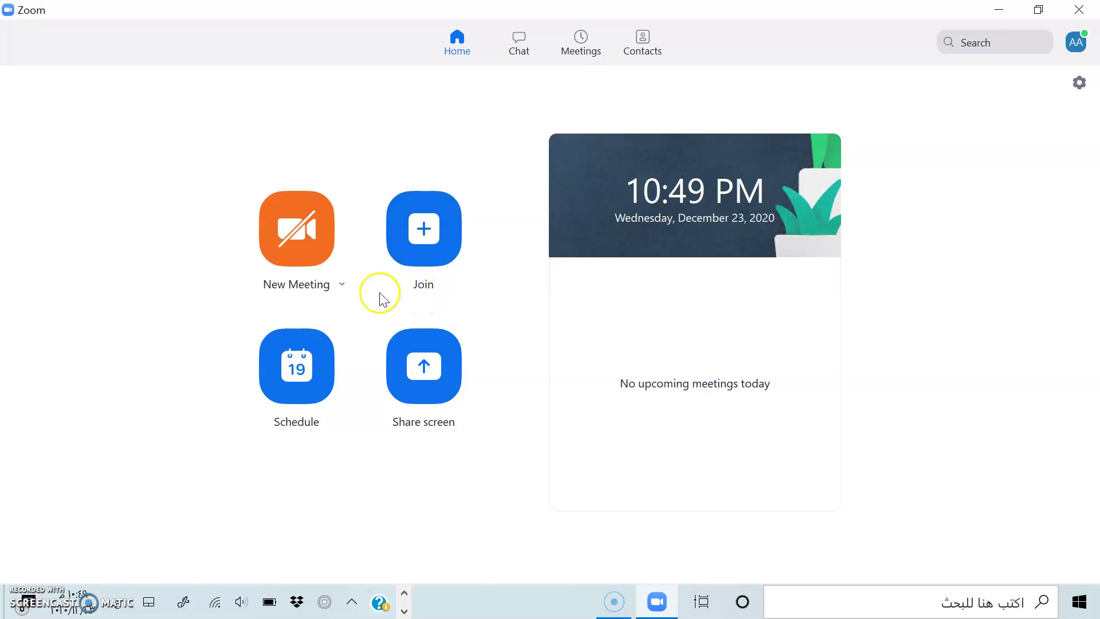
left_click(438, 272)
left_click(443, 257)
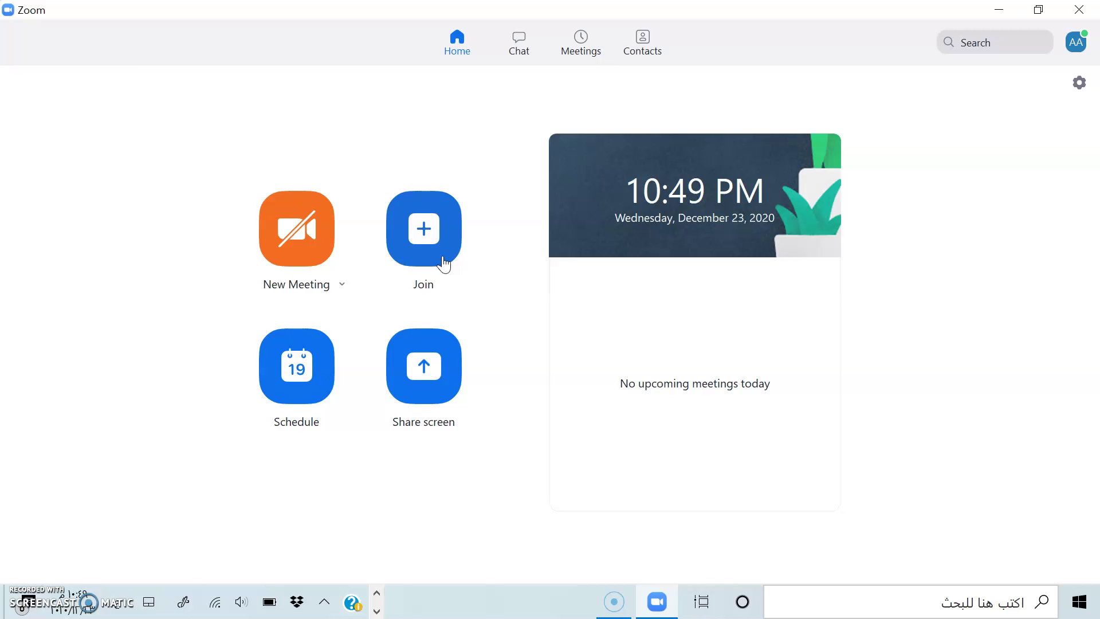
left_click(444, 263)
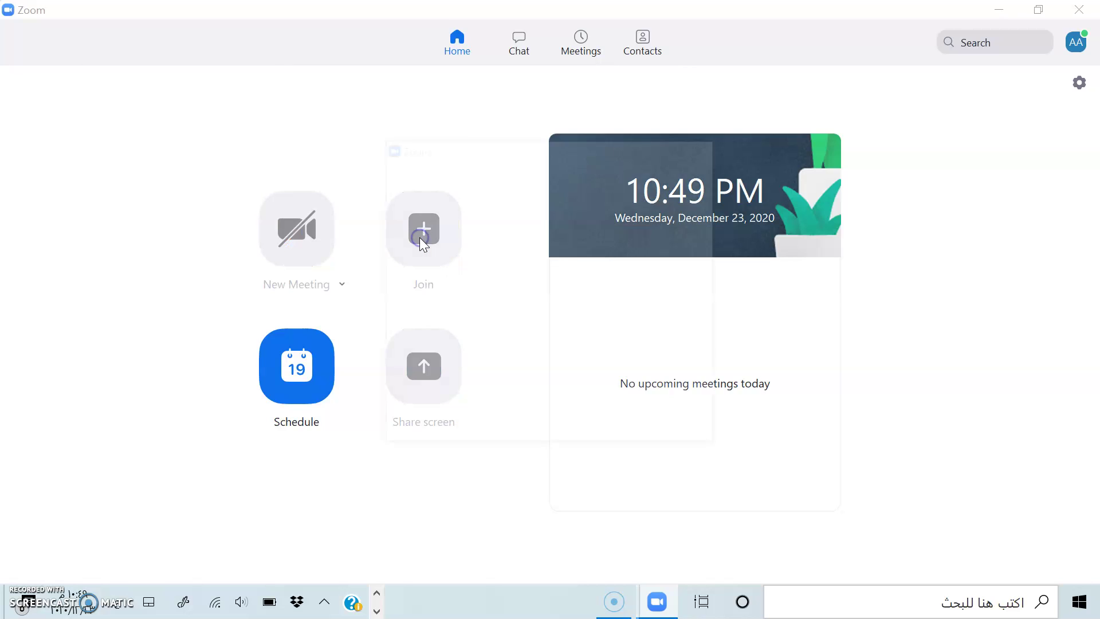
left_click(652, 211)
left_click(707, 145)
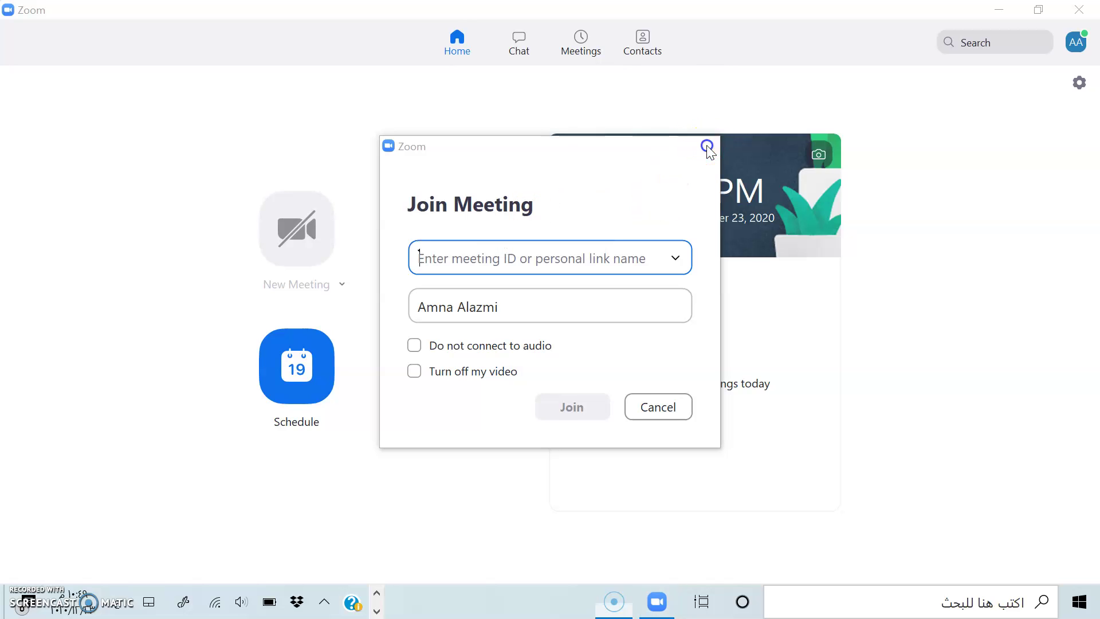
left_click(315, 286)
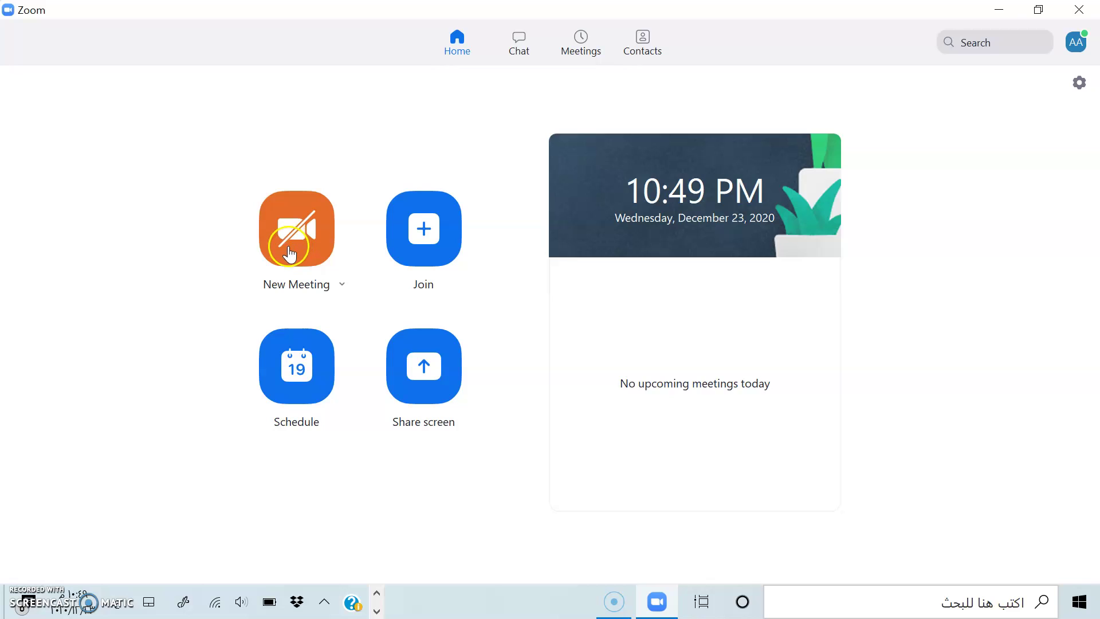
left_click(305, 378)
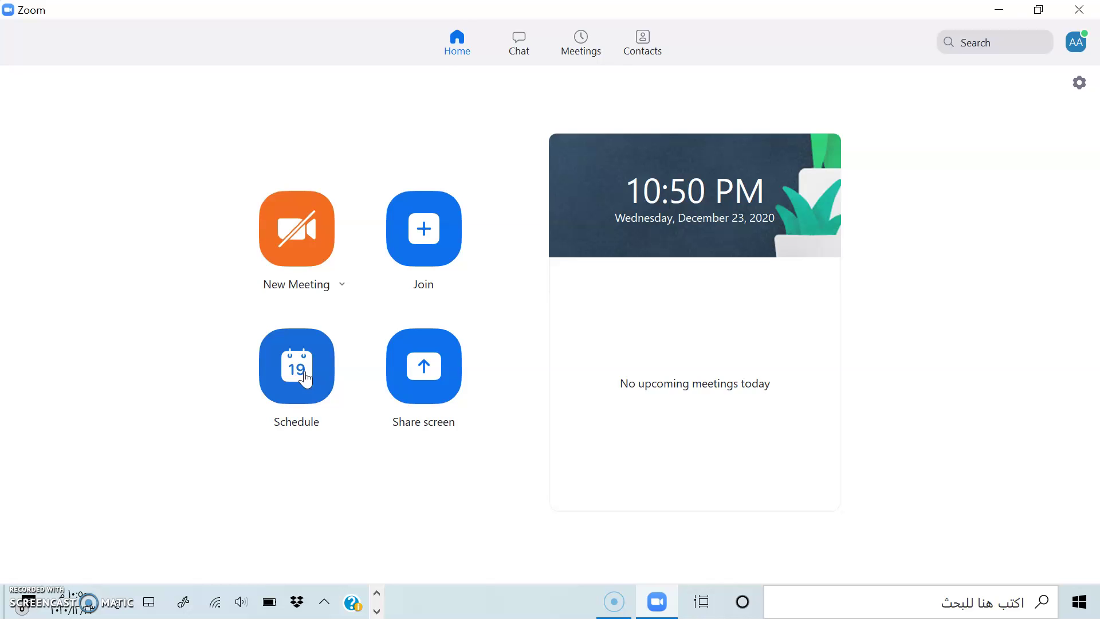
Start scheduling a meeting and replace the default topic with 'حصه اللغه العربيه'
left_click(305, 378)
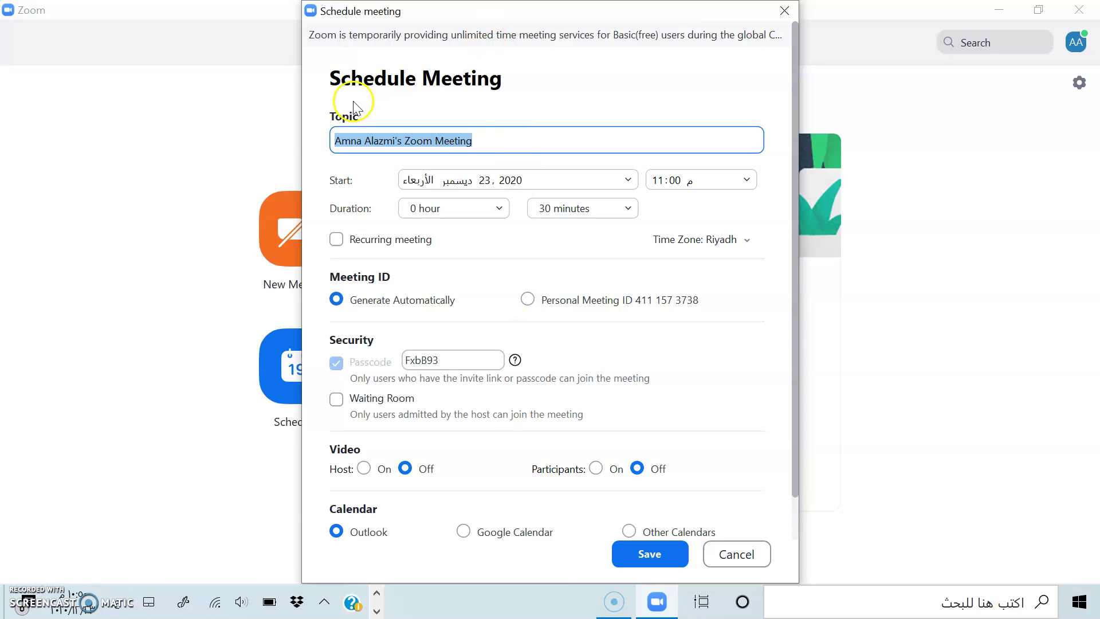
left_click(492, 143)
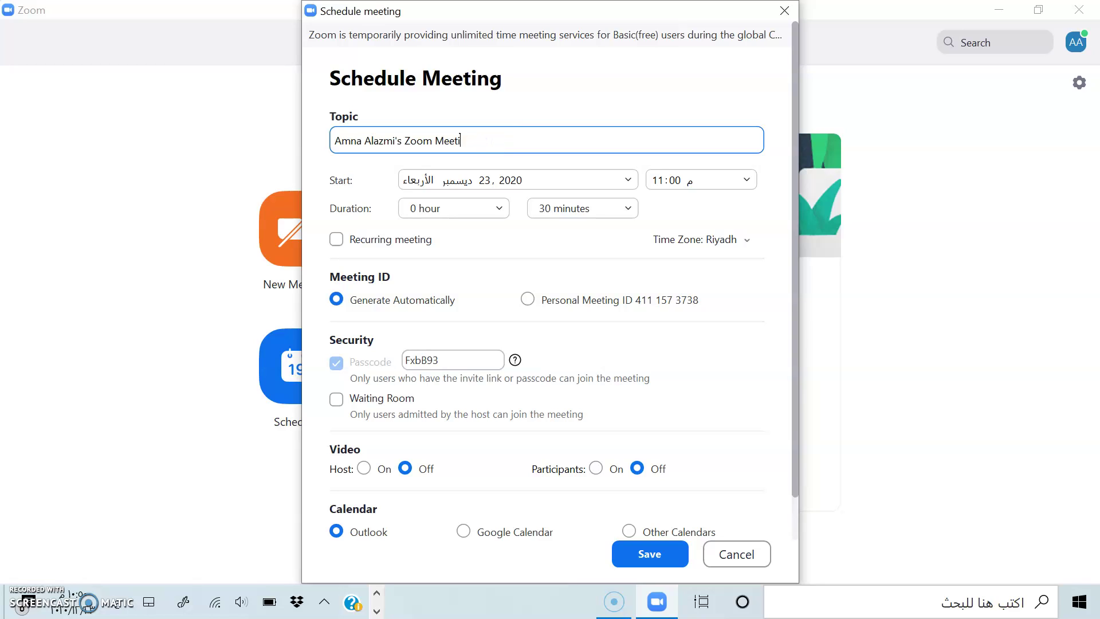
key("BackSpace")
key("BackSpace")
key("BackSpace")
key("BackSpace")
key("BackSpace")
key("BackSpace")
key("BackSpace")
key("BackSpace")
key("BackSpace")
key("BackSpace")
key("BackSpace")
key("BackSpace")
key("BackSpace")
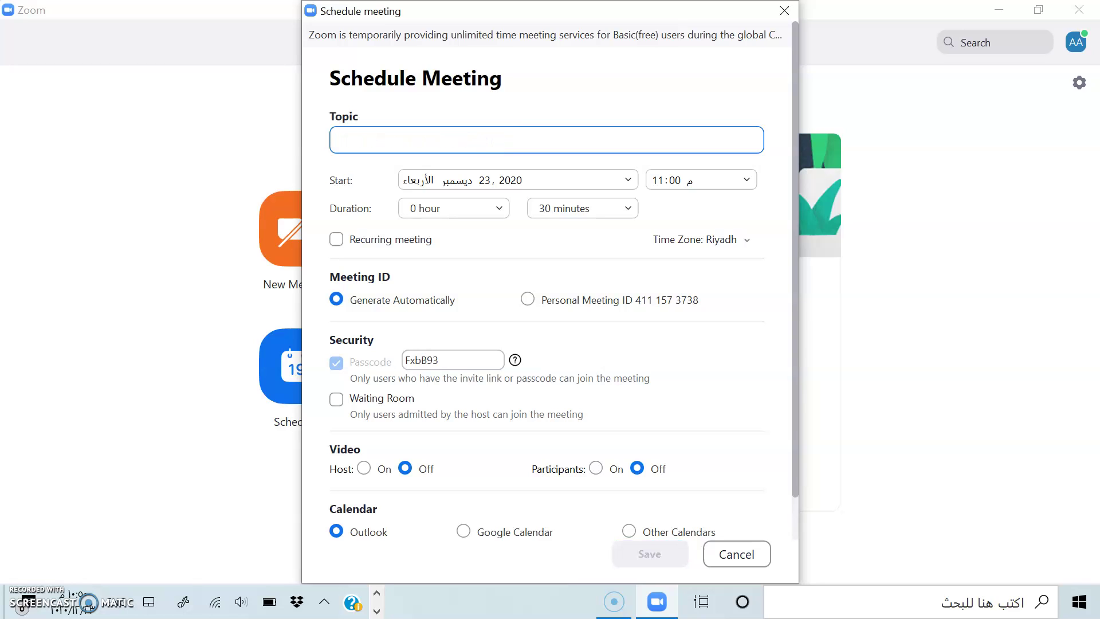
type("ا")
key("BackSpace")
type("حصه اللغه العربيه")
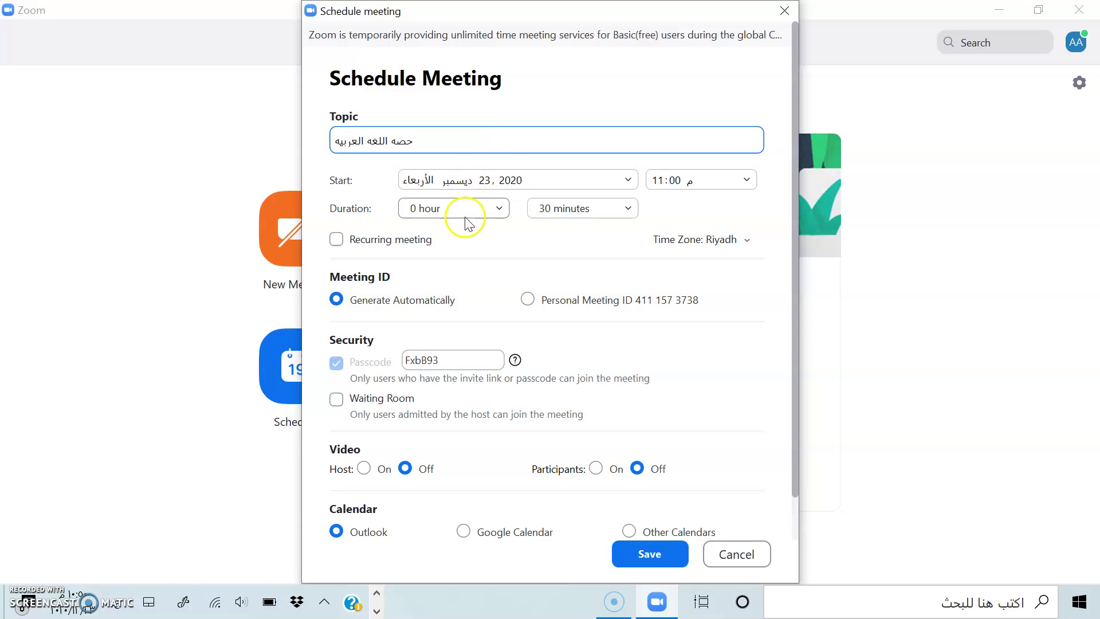
Set the meeting start to Thursday, 24 December 2020 at 08:30 AM
left_click(513, 186)
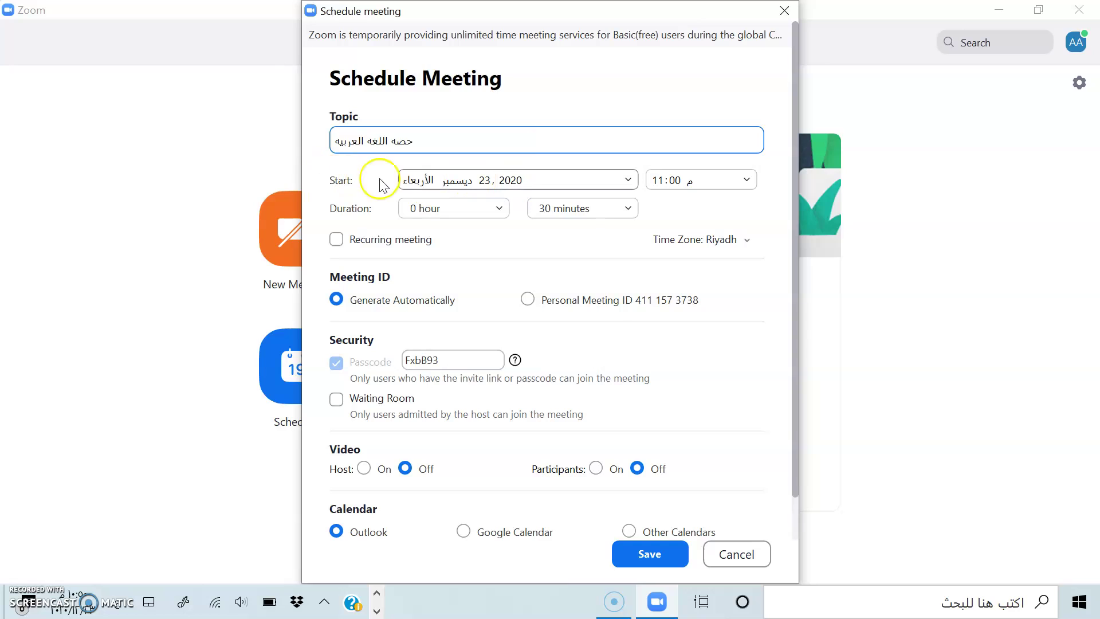
left_click(567, 179)
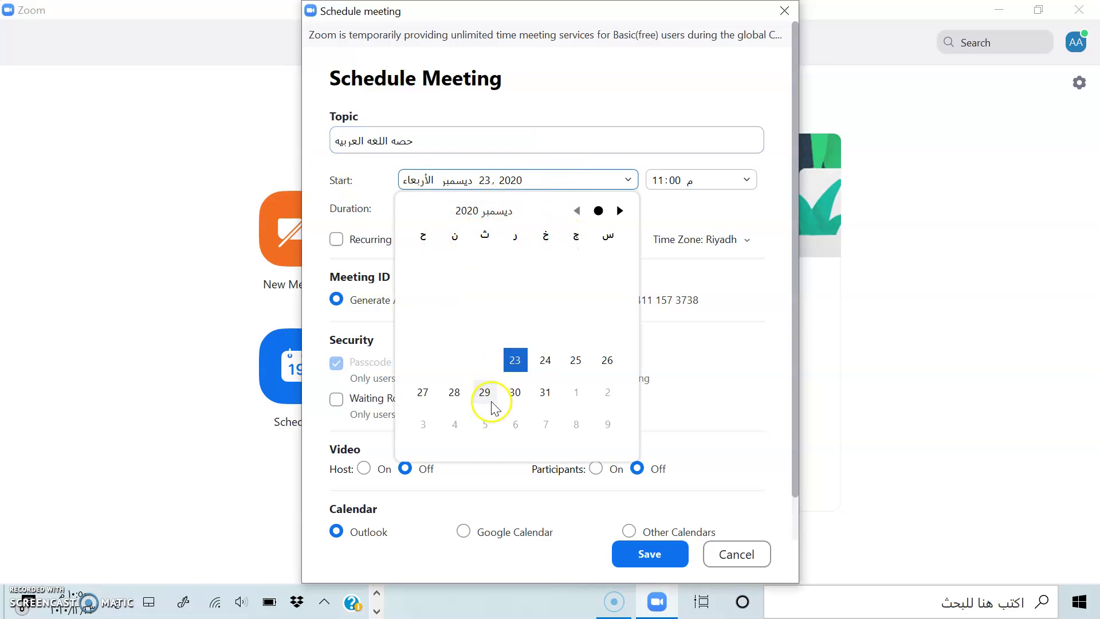
left_click(543, 362)
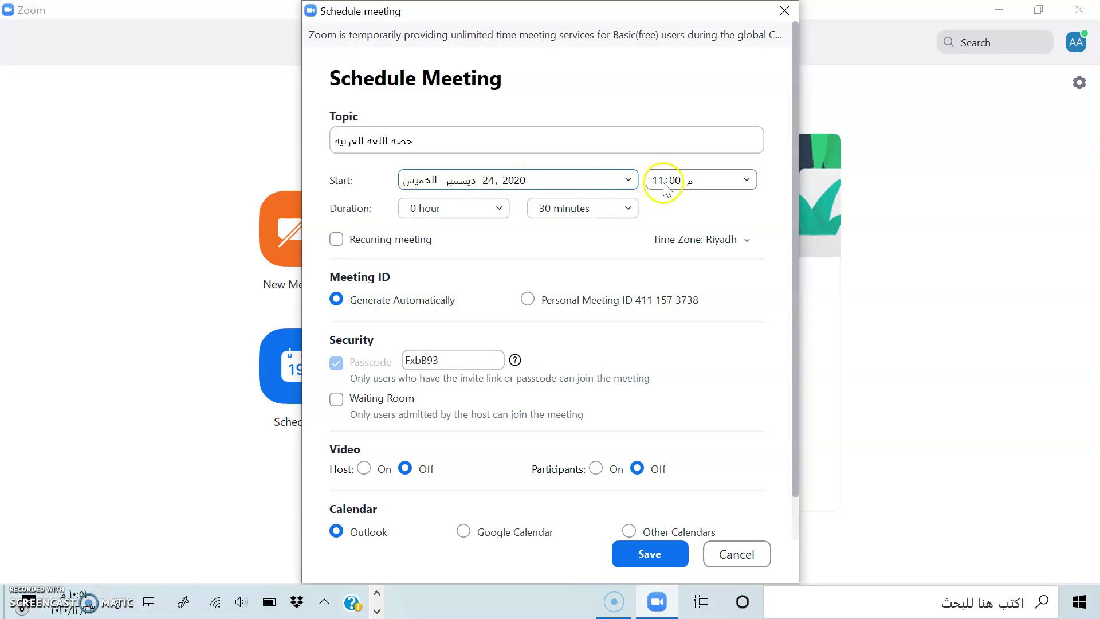
left_click(708, 180)
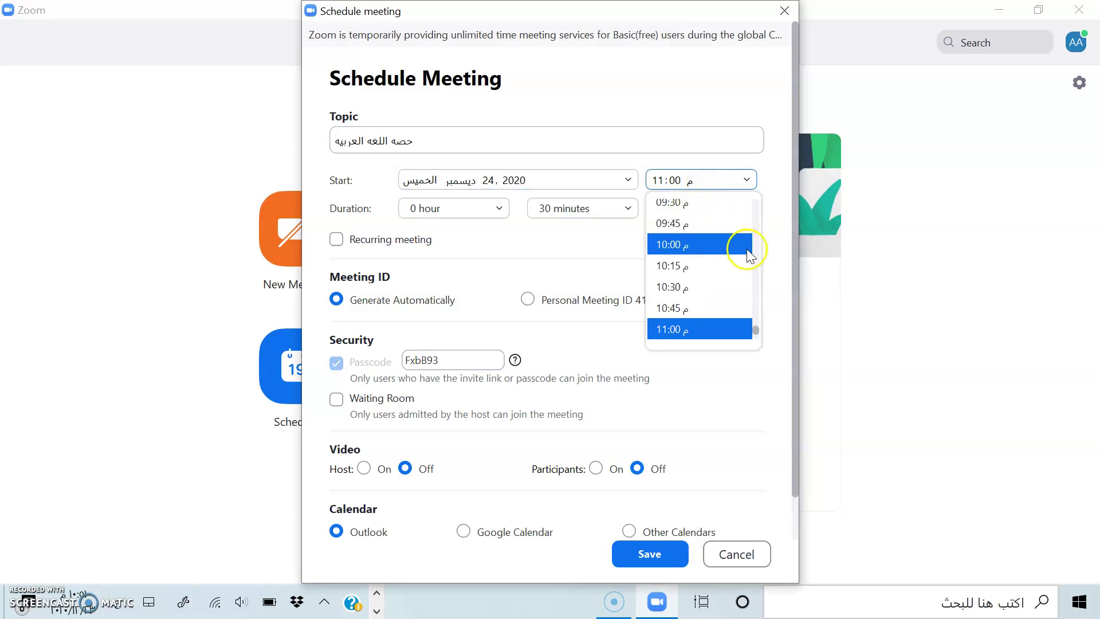
left_click_drag(756, 329, 762, 243)
left_click(698, 319)
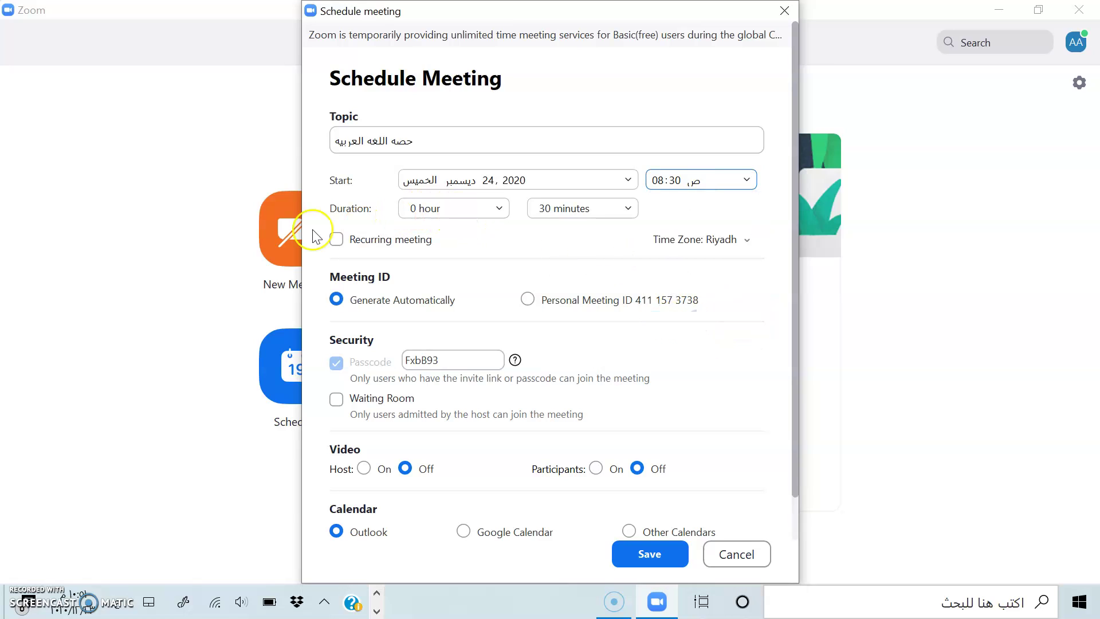
left_click(494, 214)
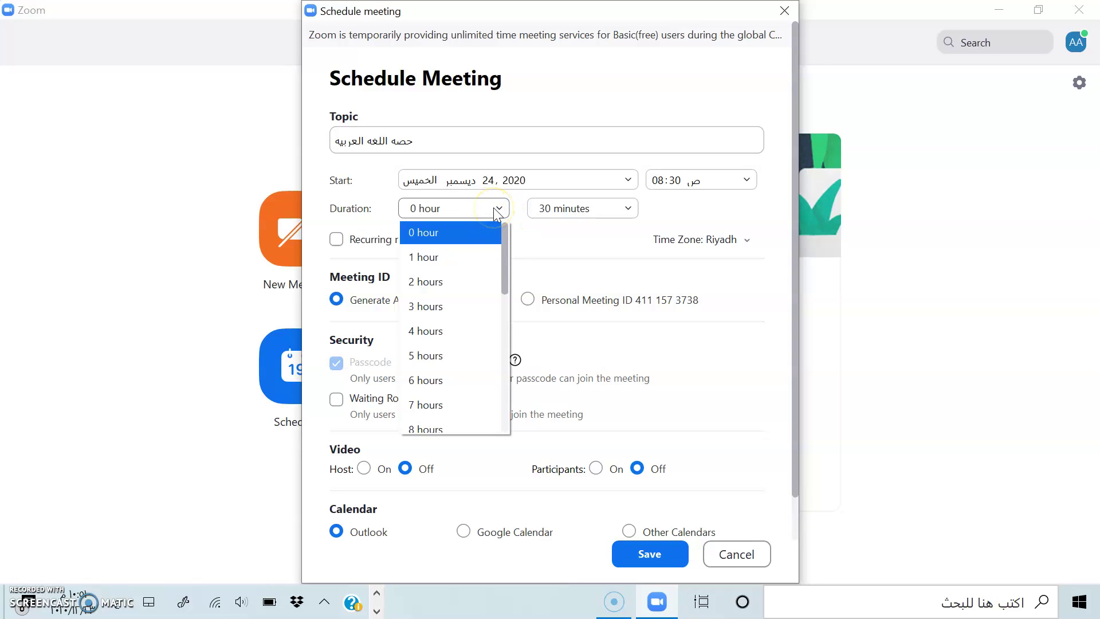
Keep the duration at 0 hours and choose 45 minutes
scroll(503, 257, "down", 1)
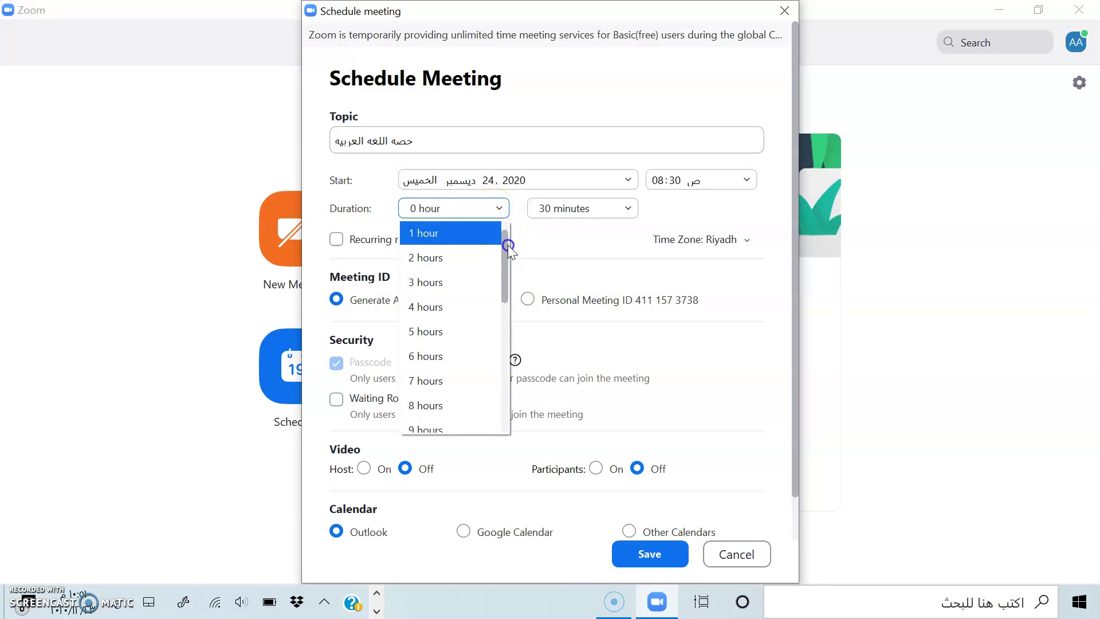
left_click(507, 209)
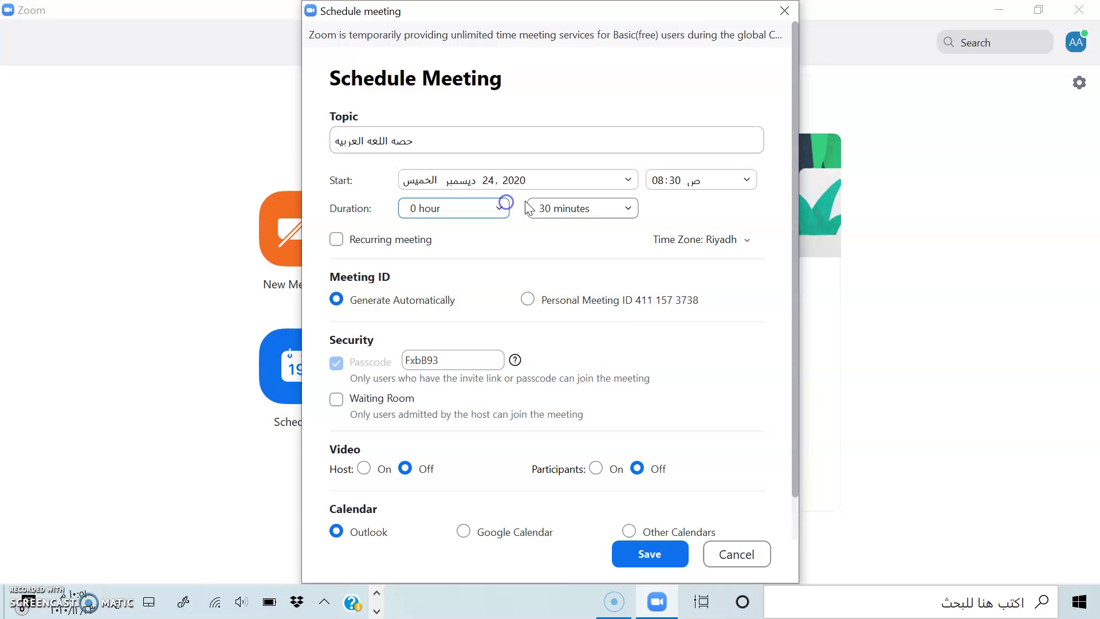
left_click(621, 207)
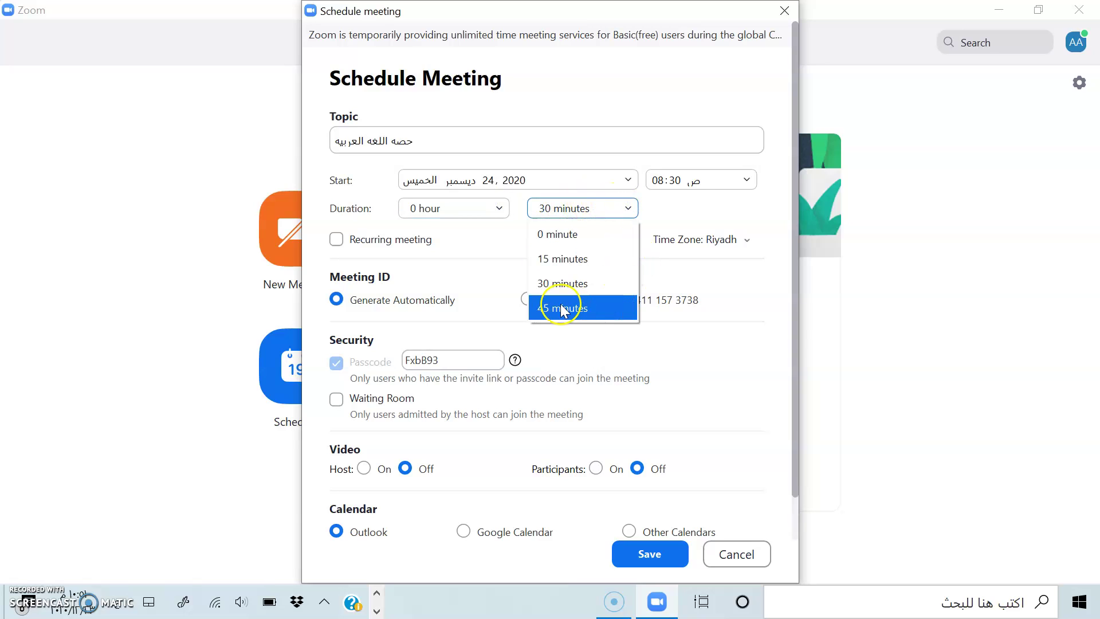
left_click(591, 306)
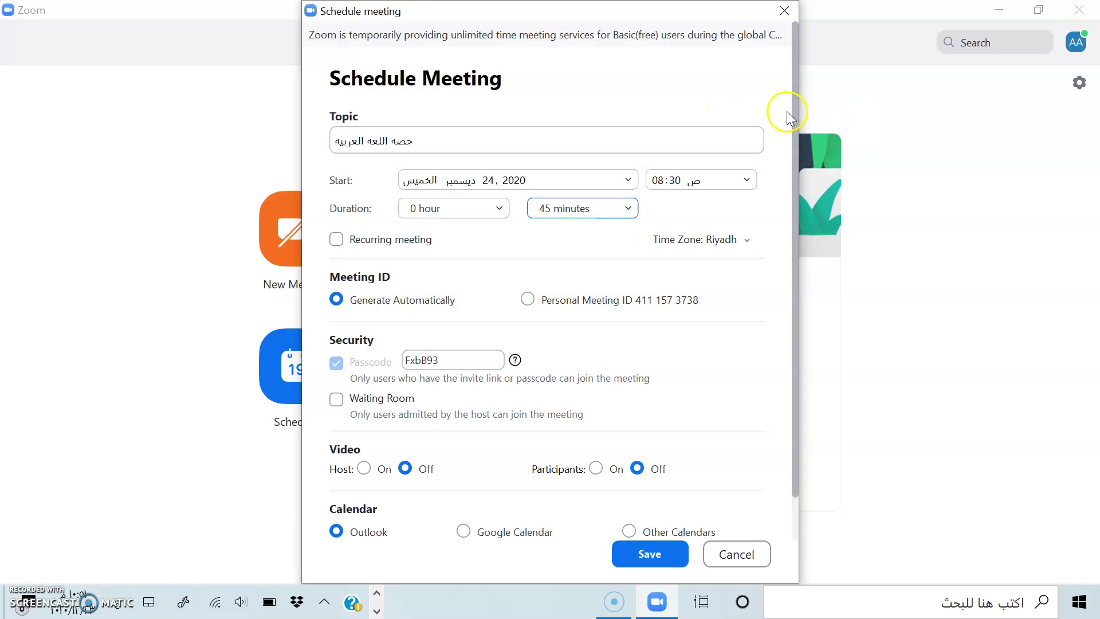
left_click_drag(791, 109, 791, 154)
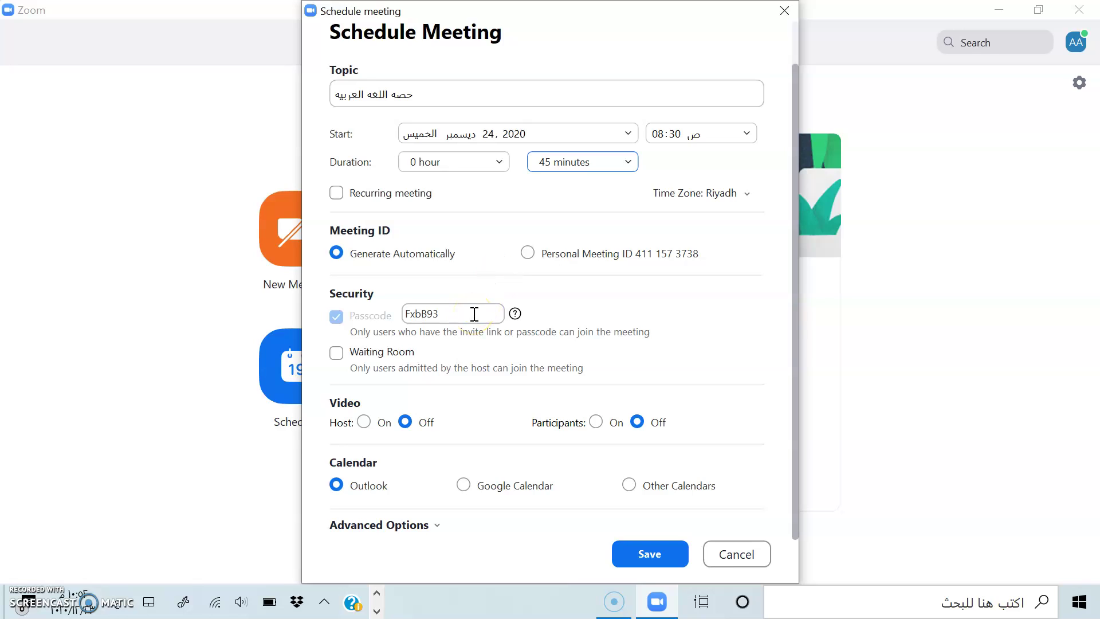
Select and delete the existing meeting passcode, leaving the field empty
left_click_drag(404, 314, 457, 317)
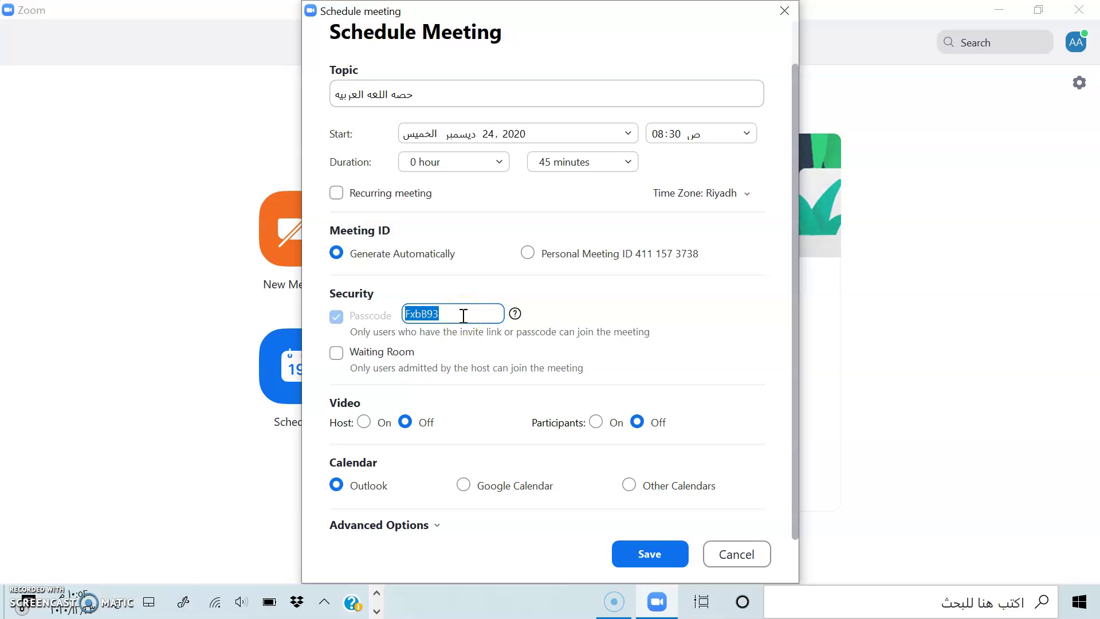
key("BackSpace")
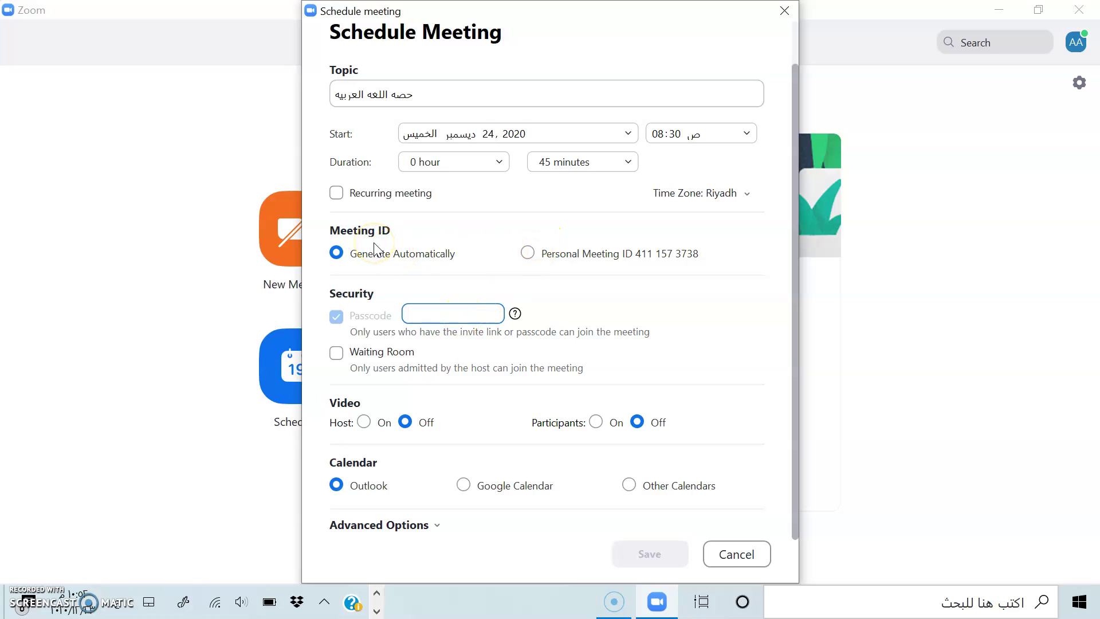
left_click(550, 254)
left_click_drag(668, 20, 597, 109)
left_click(576, 50)
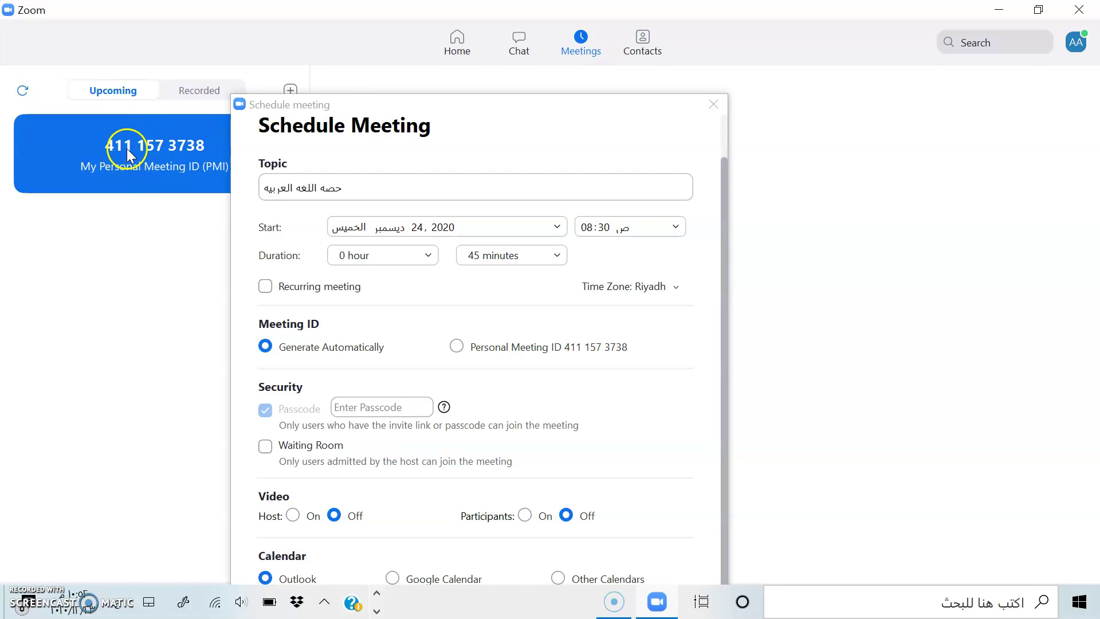
left_click(457, 86)
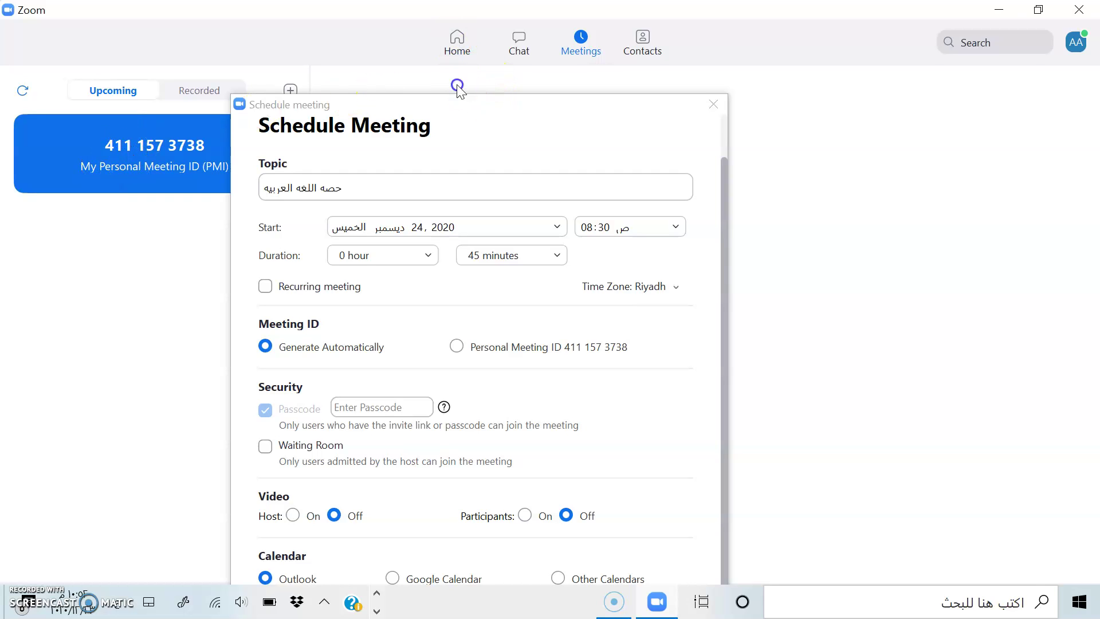
left_click(462, 51)
left_click_drag(466, 104, 477, 30)
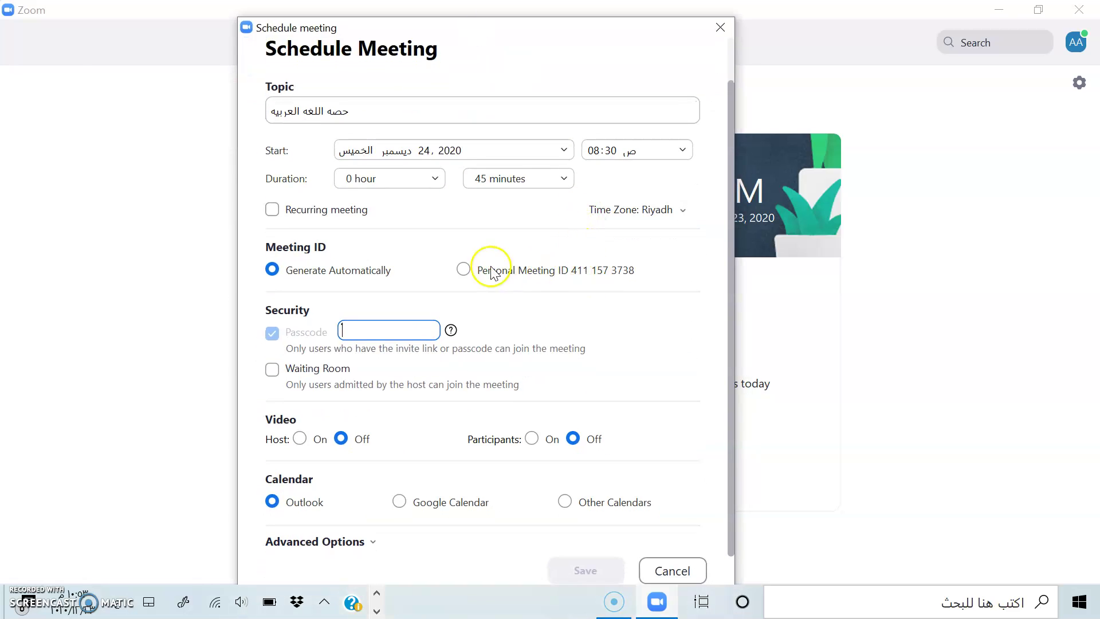
left_click(462, 268)
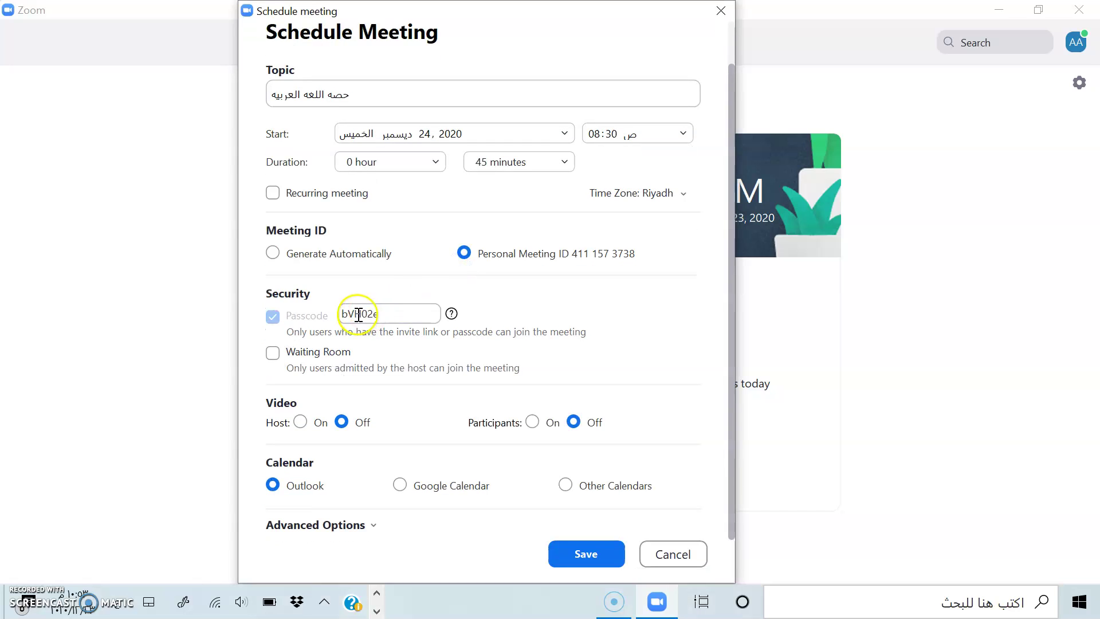
Replace the generated passcode with a new numeric passcode
mouse_move(340, 319)
double_click(385, 317)
key("BackSpace")
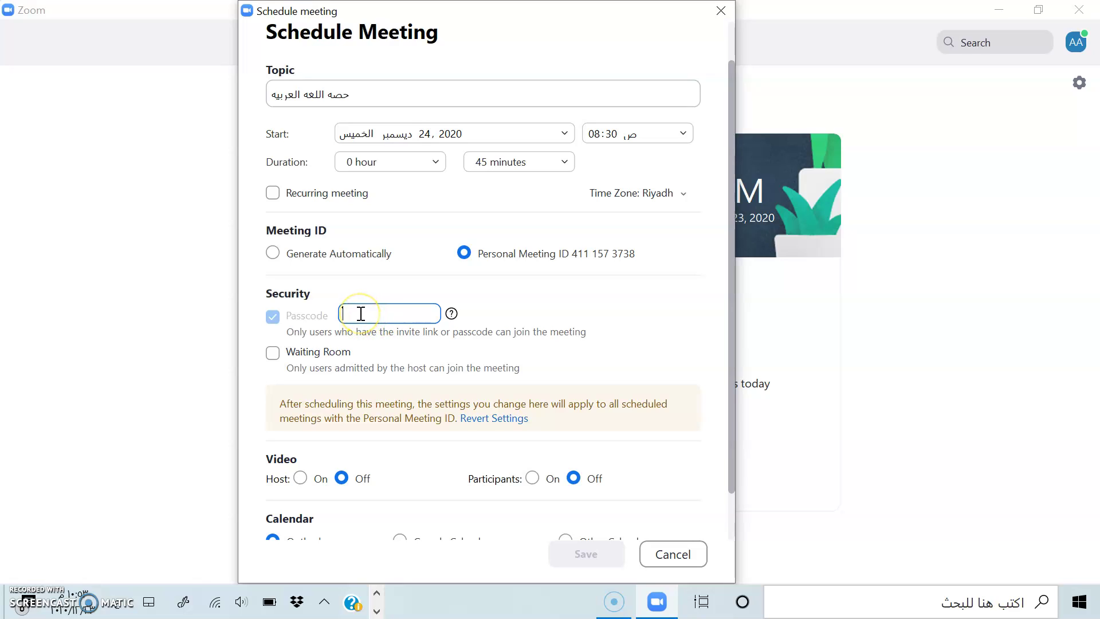
type("12345")
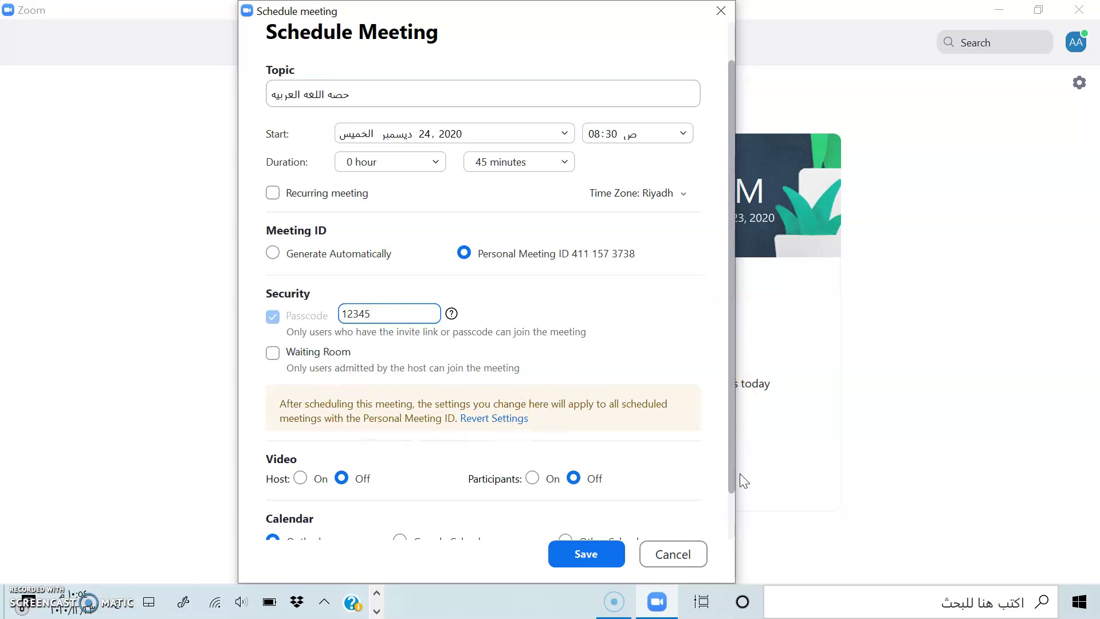
left_click_drag(734, 471, 731, 547)
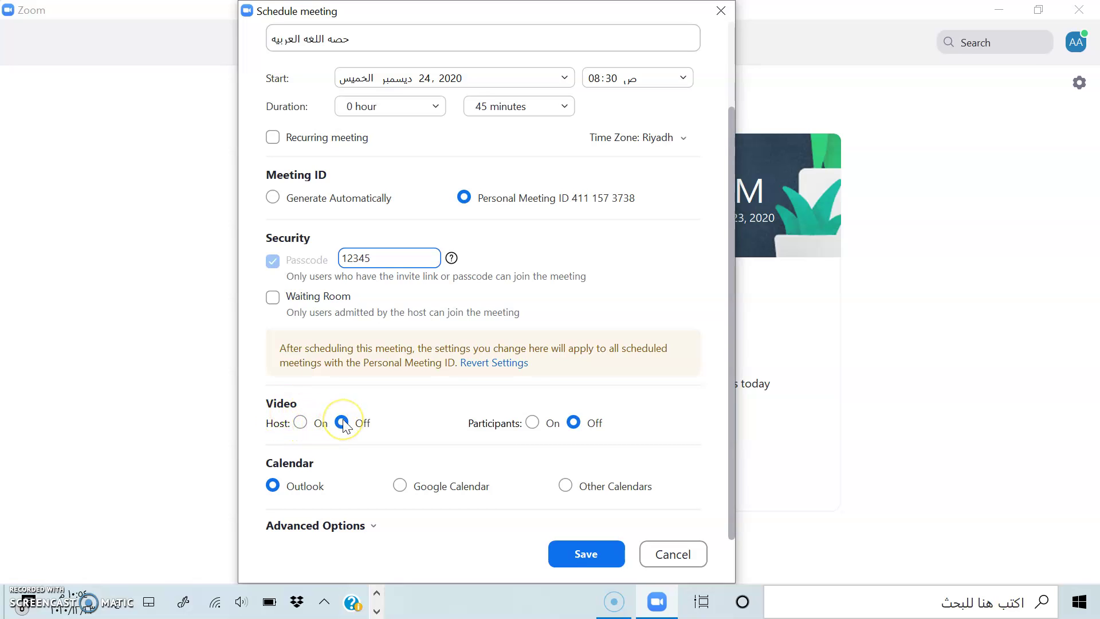
left_click(300, 423)
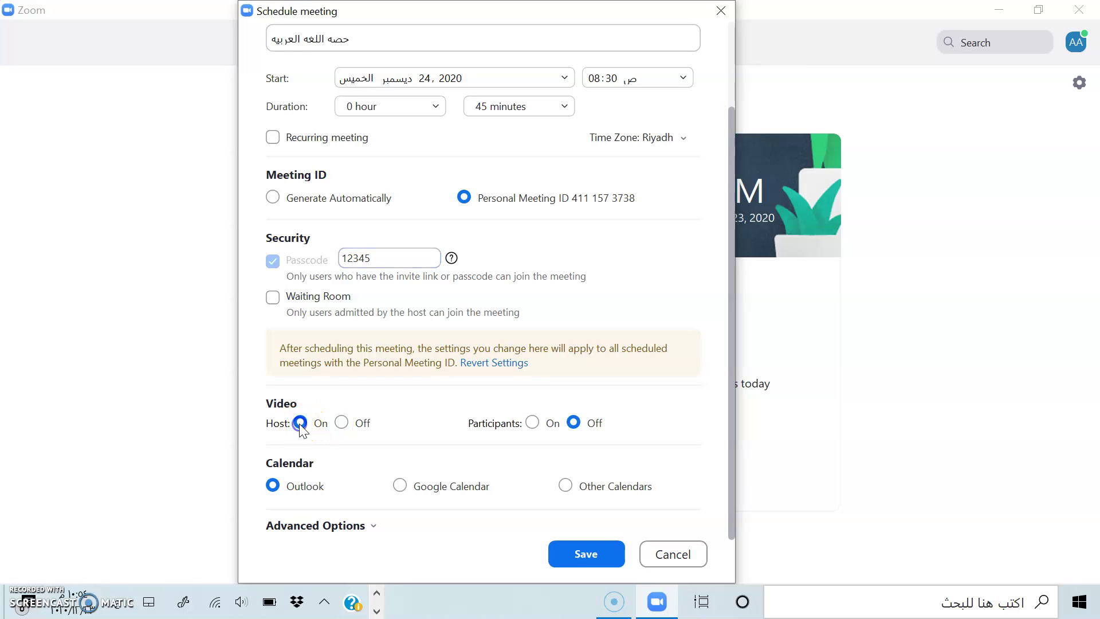
left_click(343, 424)
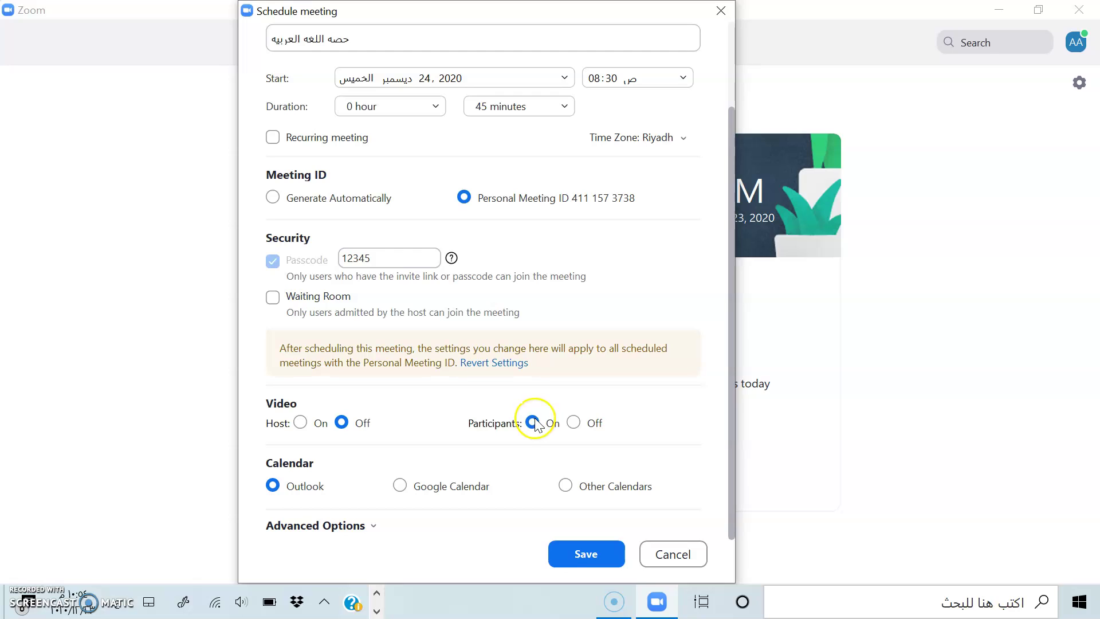
left_click(573, 423)
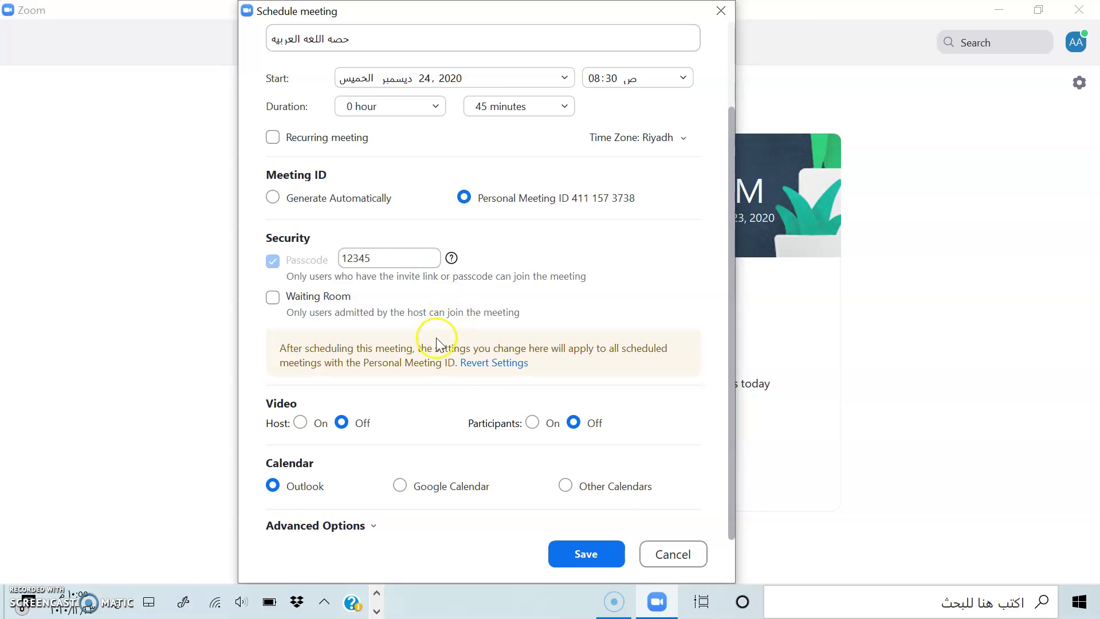
Save the Arabic-lesson meeting scheduled for 24 December at 08:30
left_click(579, 554)
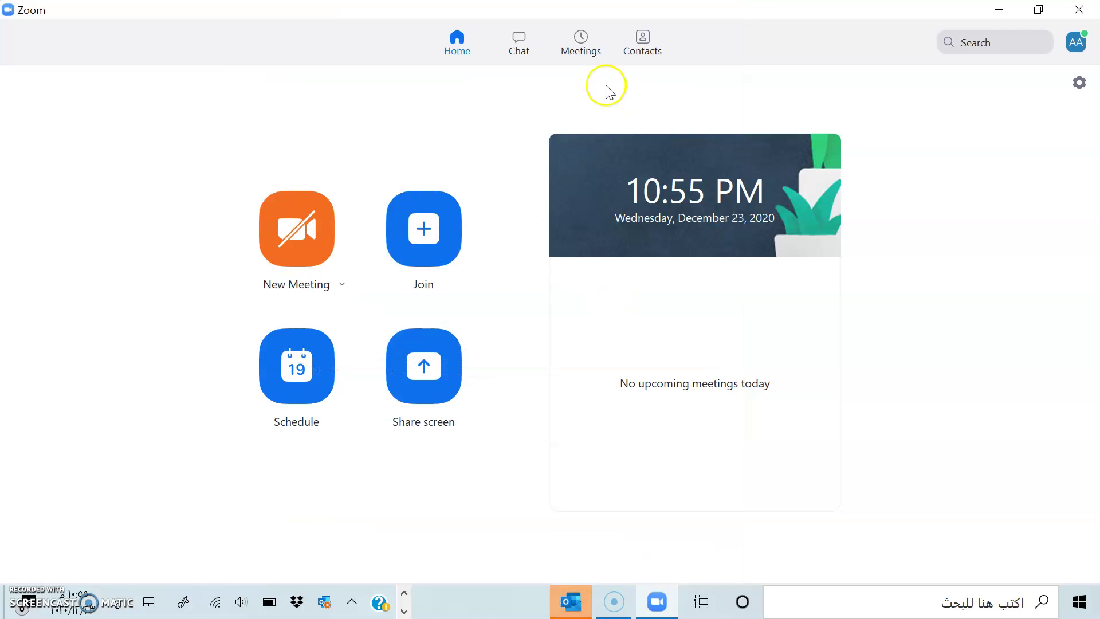
View the Arabic-lesson meeting under Upcoming for December 24, 8:30–9:15 AM
left_click(587, 34)
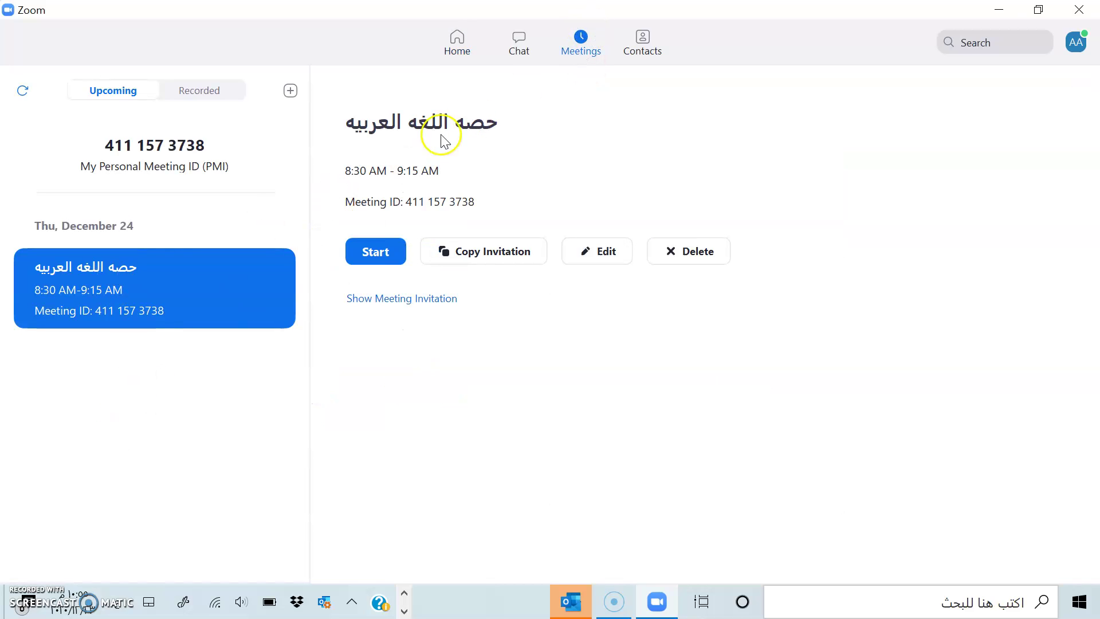
left_click(463, 44)
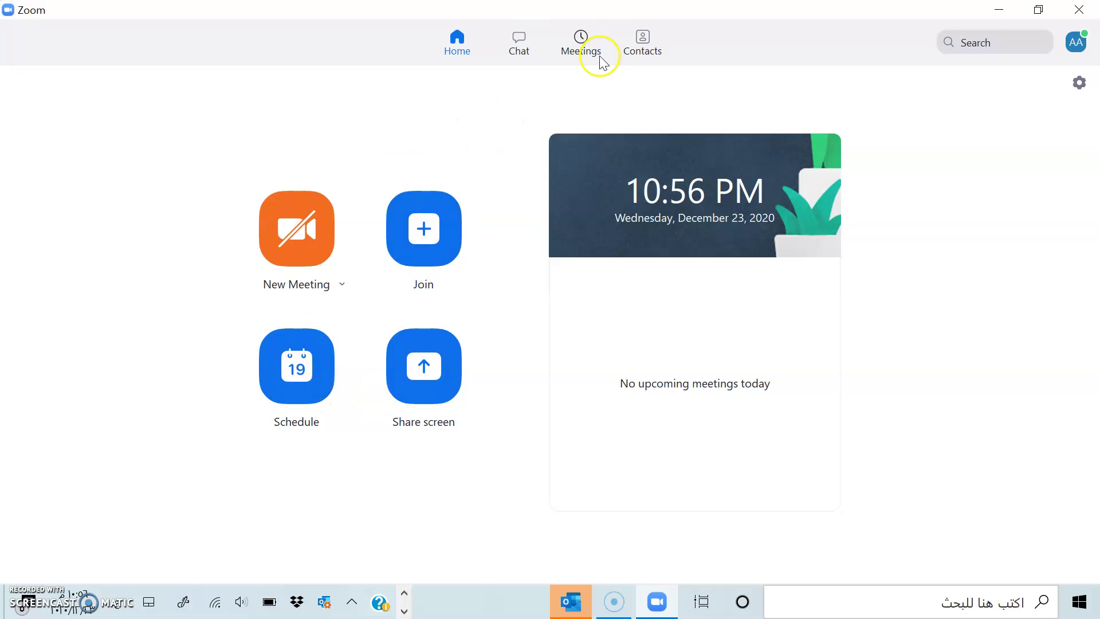
left_click(581, 44)
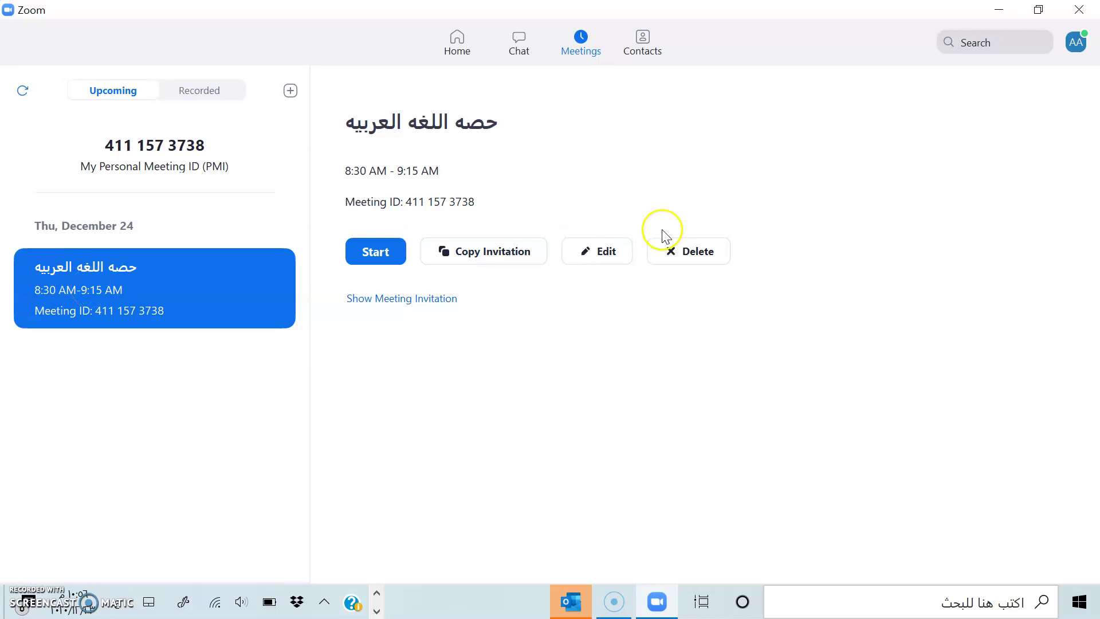
Edit the Arabic-lesson meeting to 30 minutes (8:30–9:00 AM) and save it
left_click(609, 250)
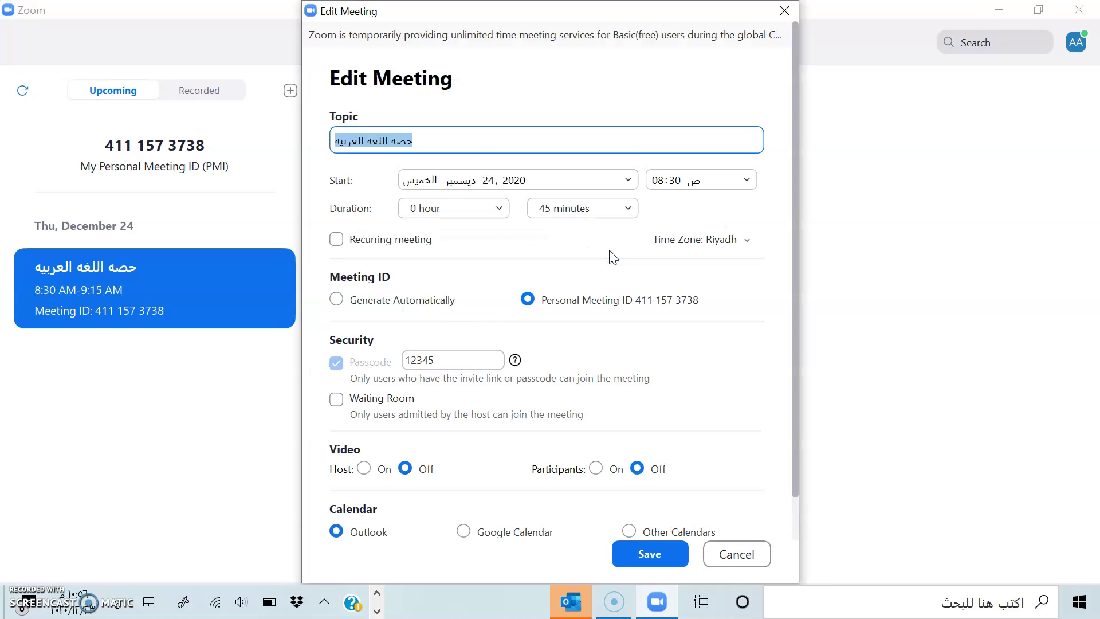
left_click(572, 208)
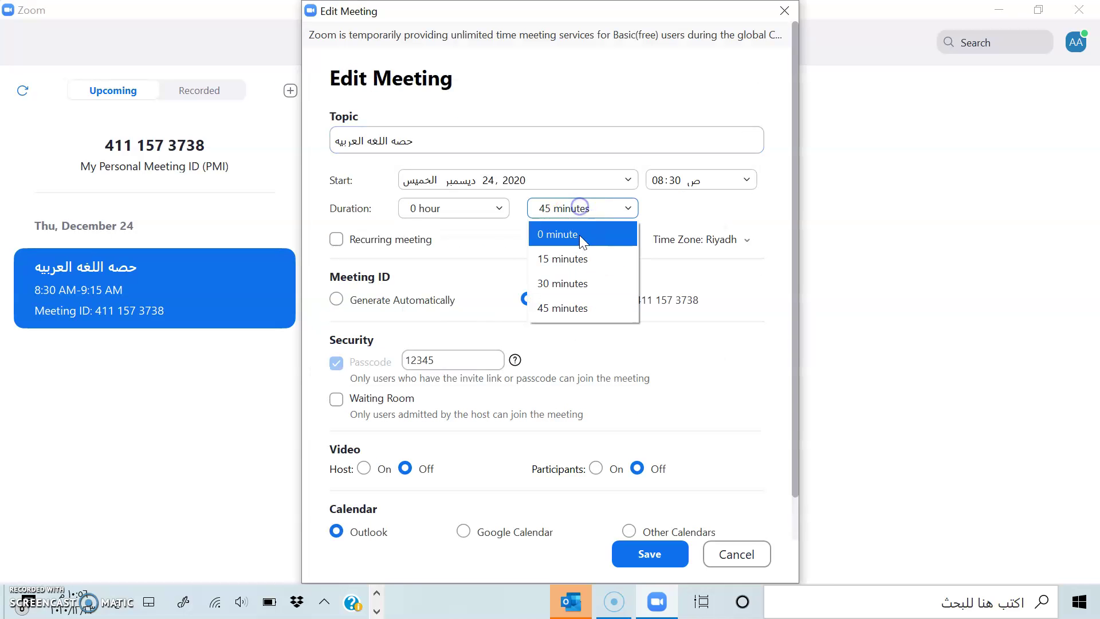
left_click(578, 283)
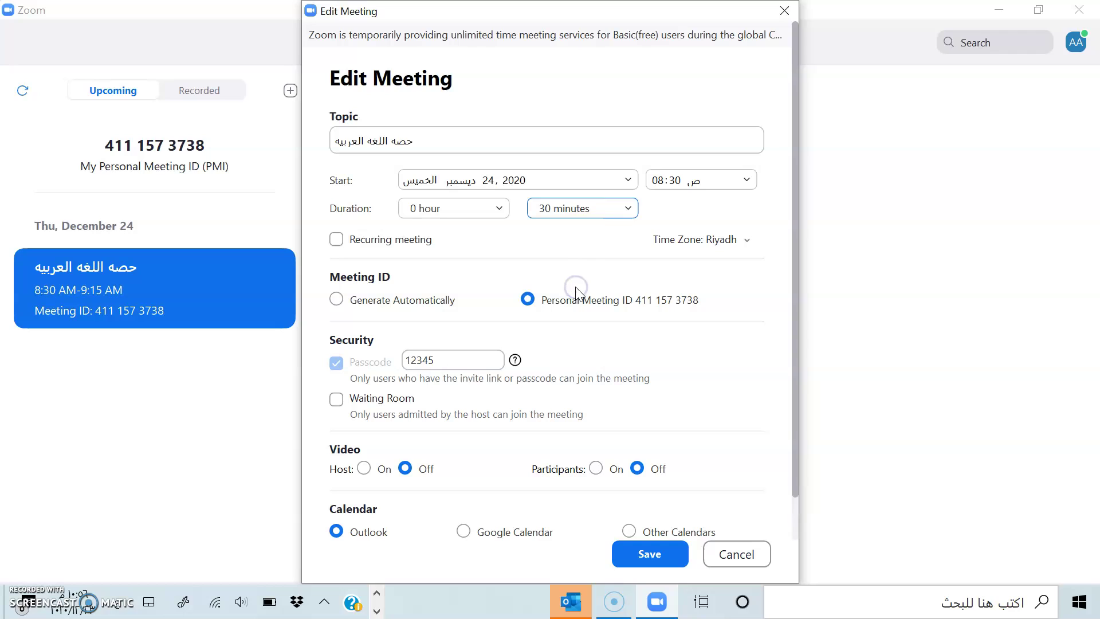
left_click(648, 555)
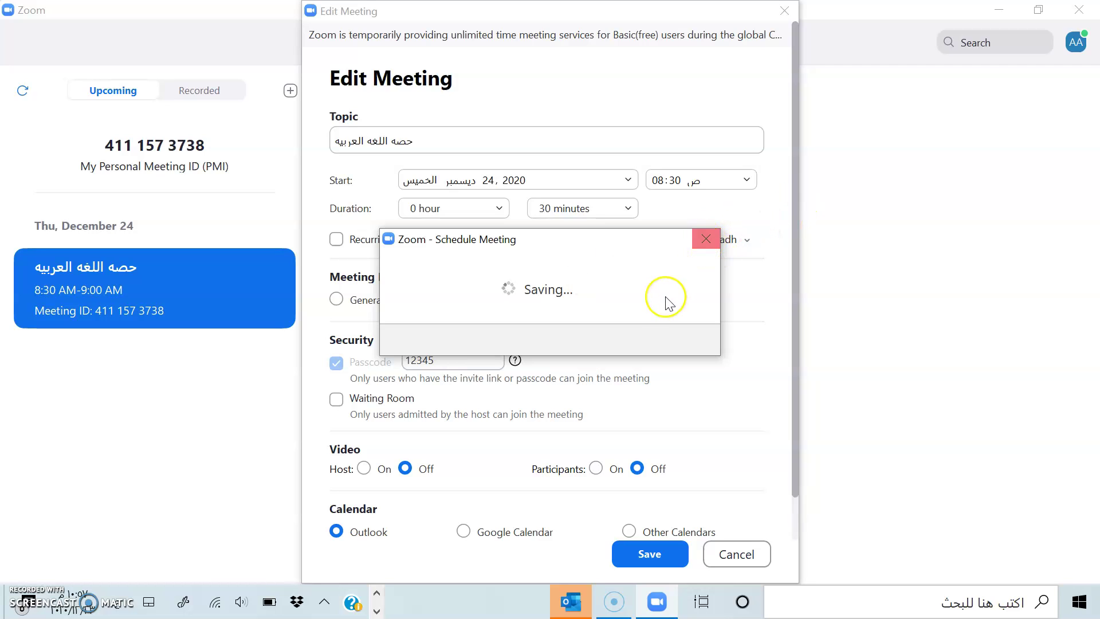
left_click(649, 553)
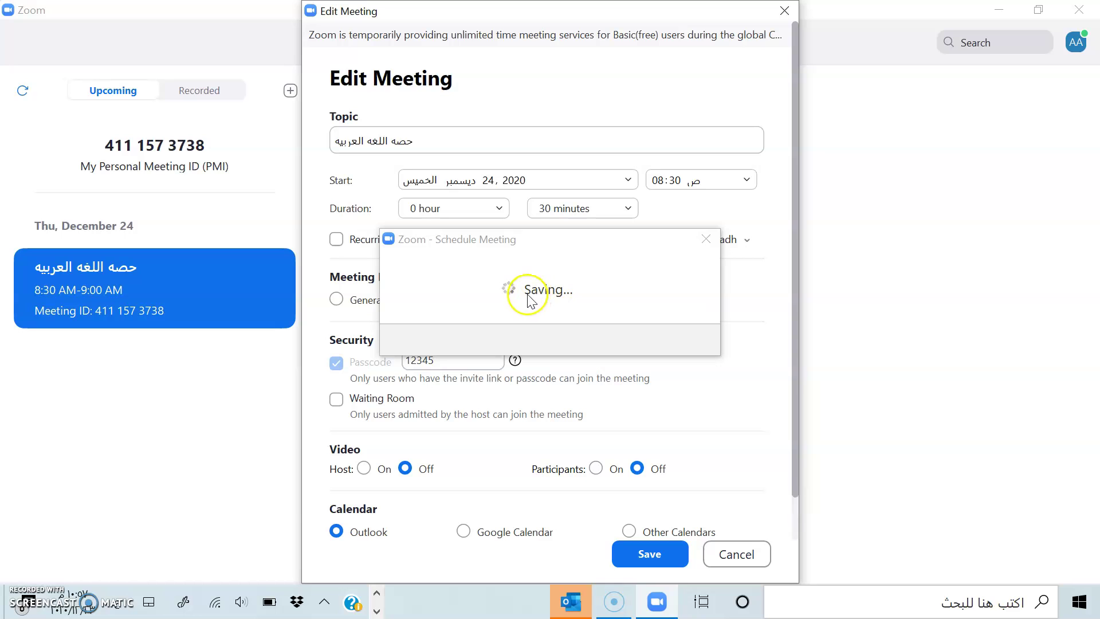
left_click_drag(628, 11, 816, 45)
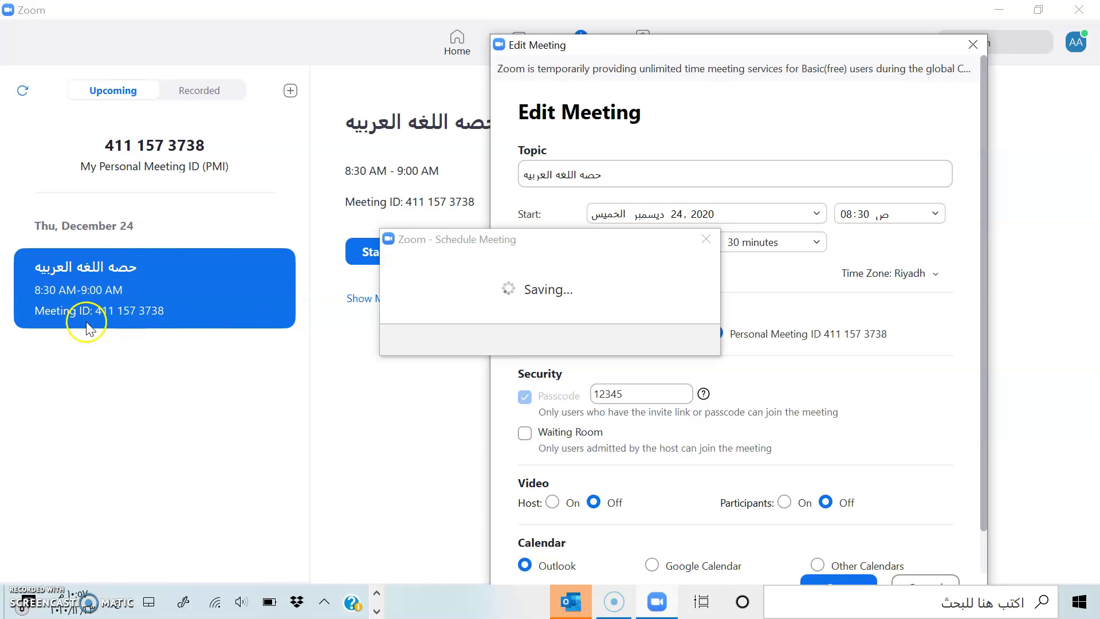
Close the Edit Meeting window and copy the Arabic-lesson meeting's invitation
left_click(497, 378)
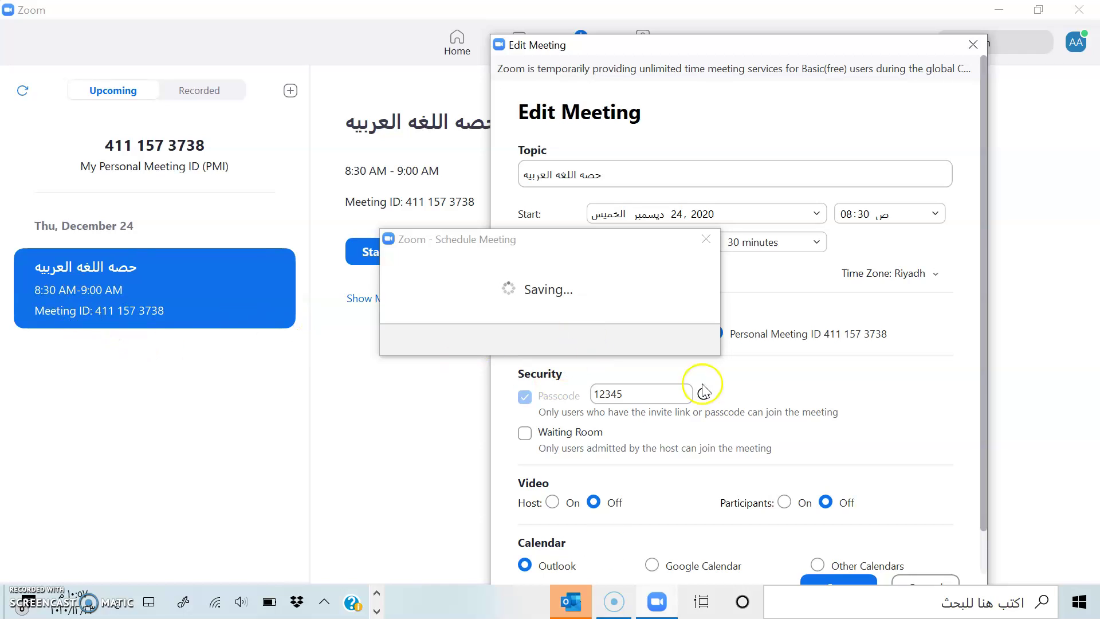
left_click(711, 271)
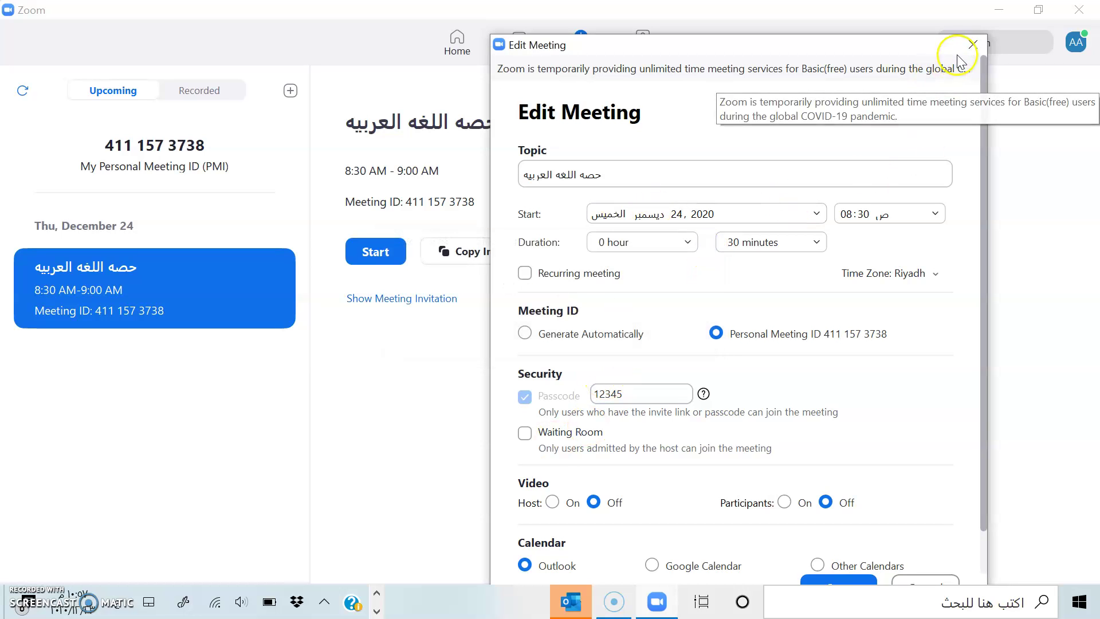
left_click(973, 44)
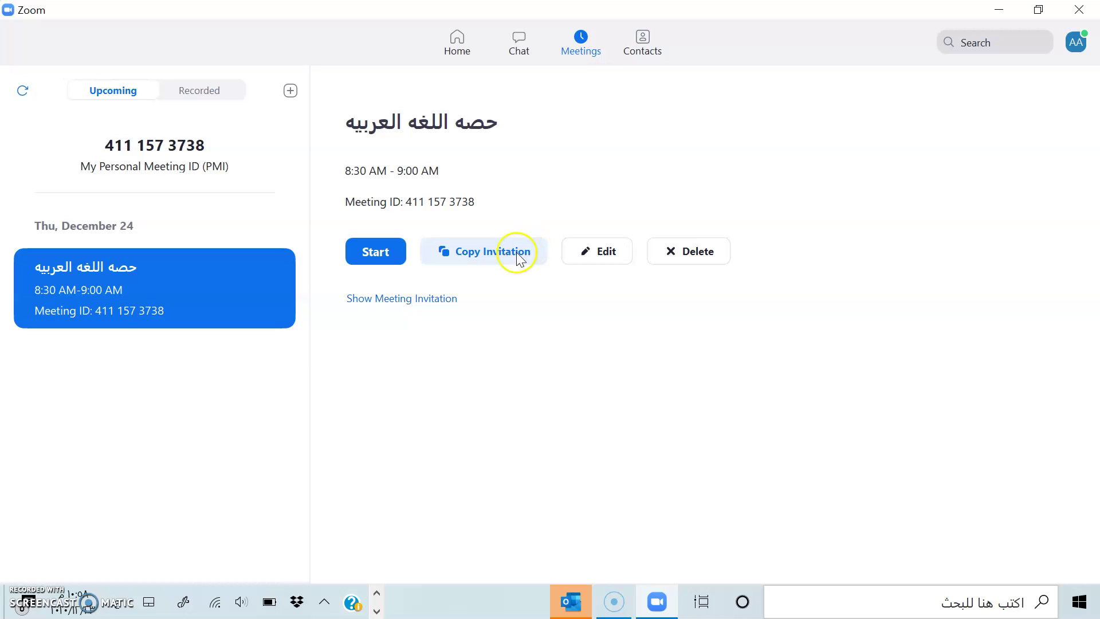
left_click(490, 257)
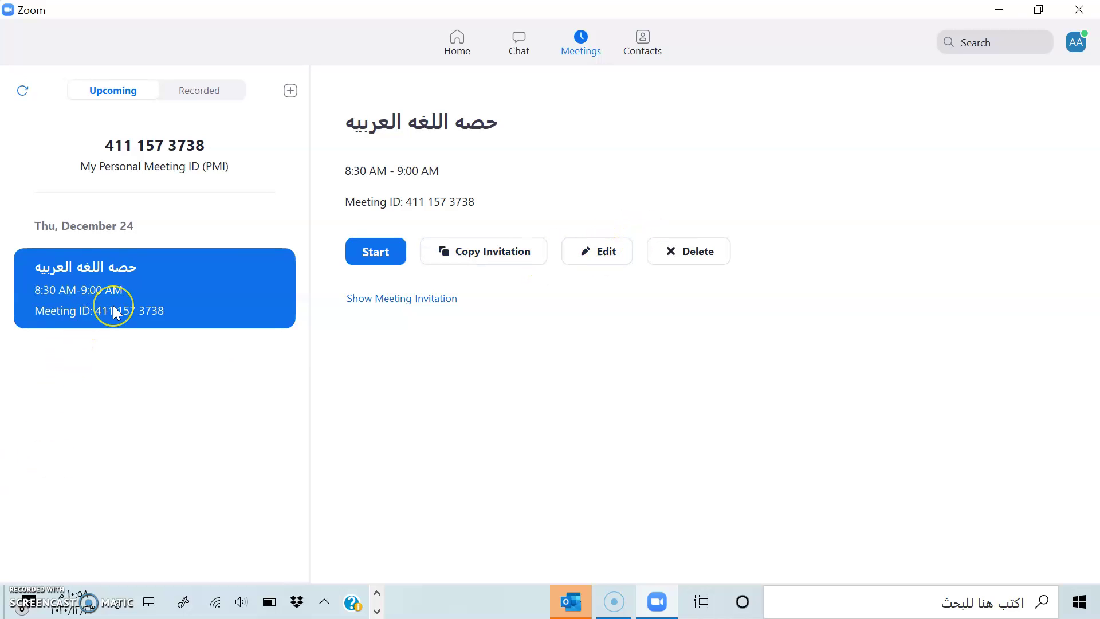
Delete the Arabic-lesson meeting, leaving only the Personal Meeting ID, and return to Home
left_click(674, 255)
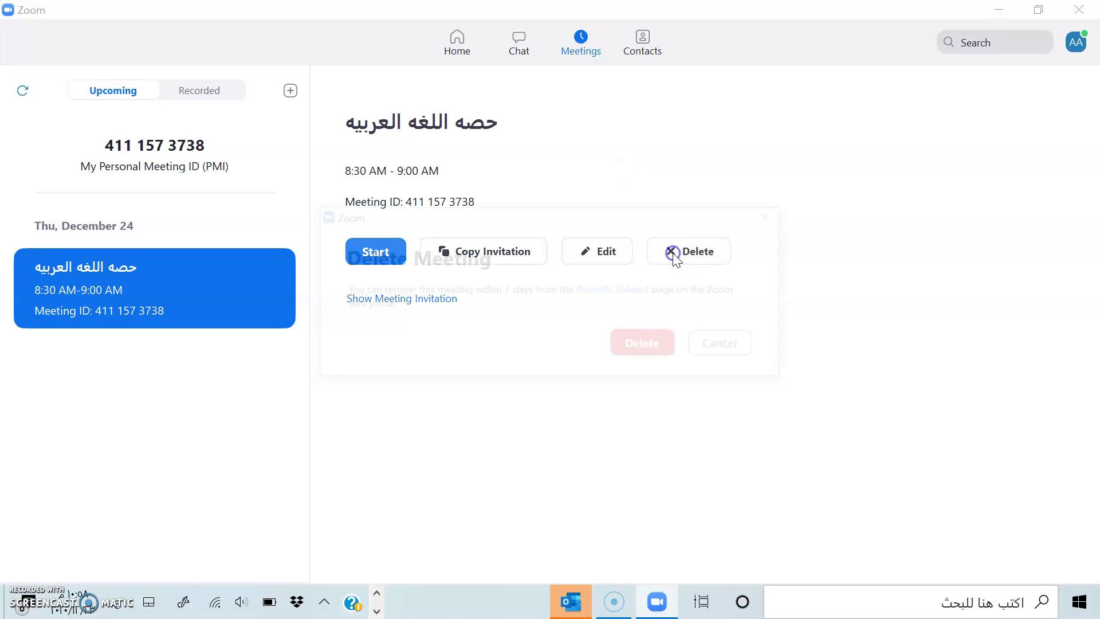
left_click(653, 343)
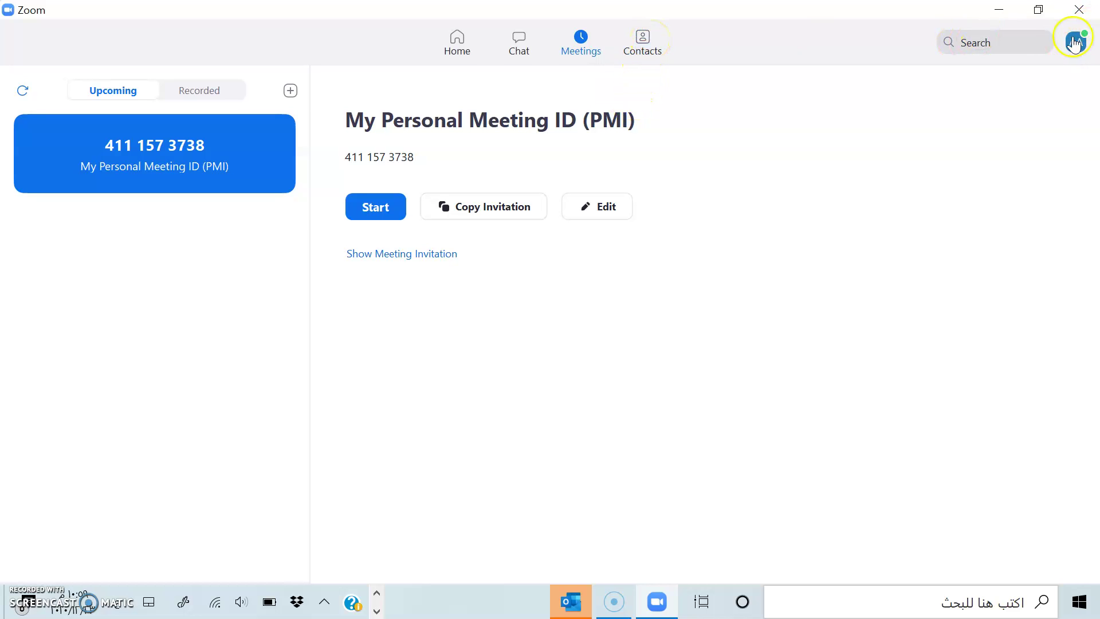
left_click(468, 50)
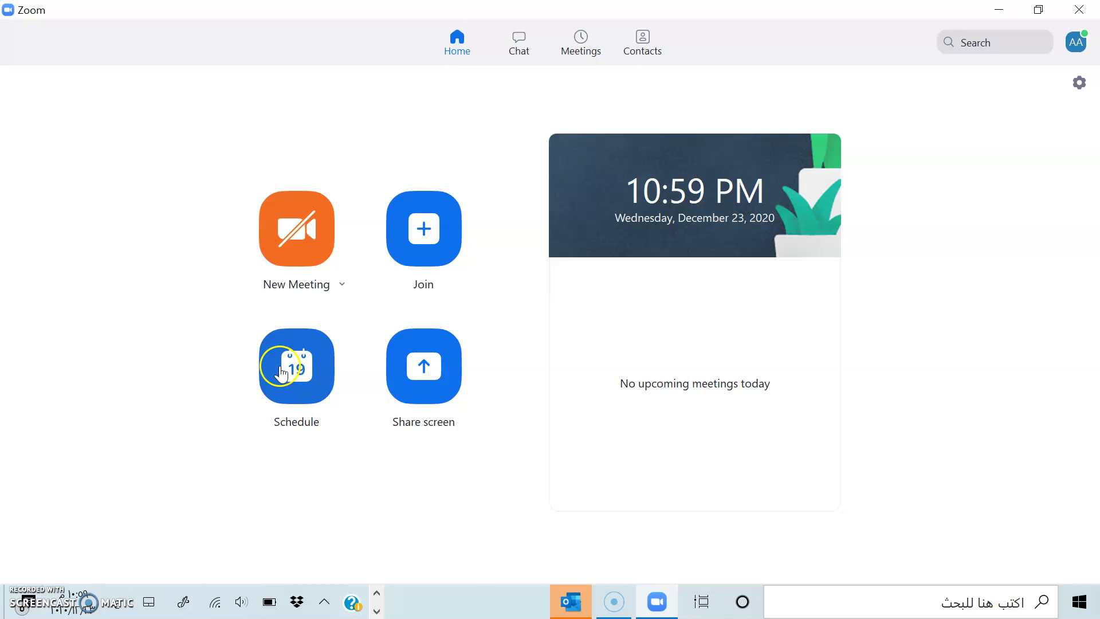
left_click(423, 368)
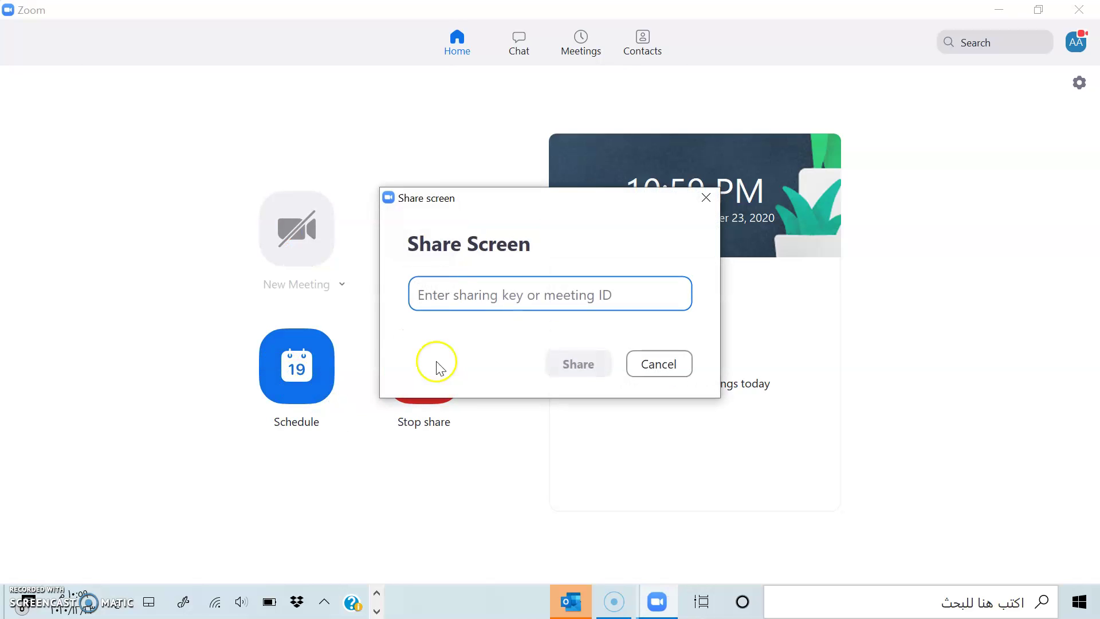
left_click(705, 198)
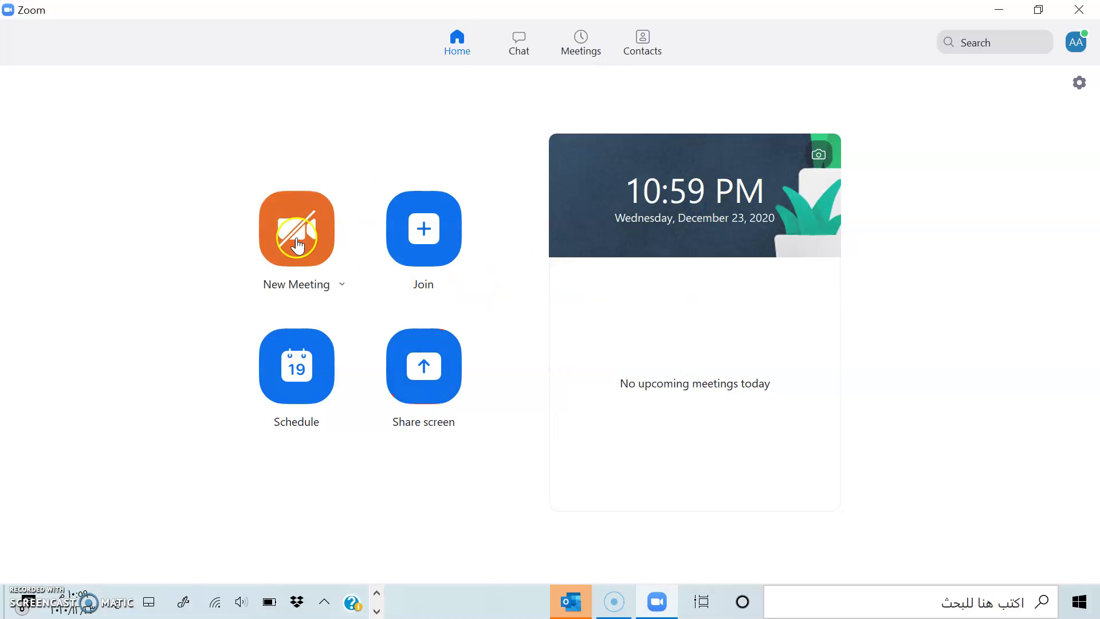